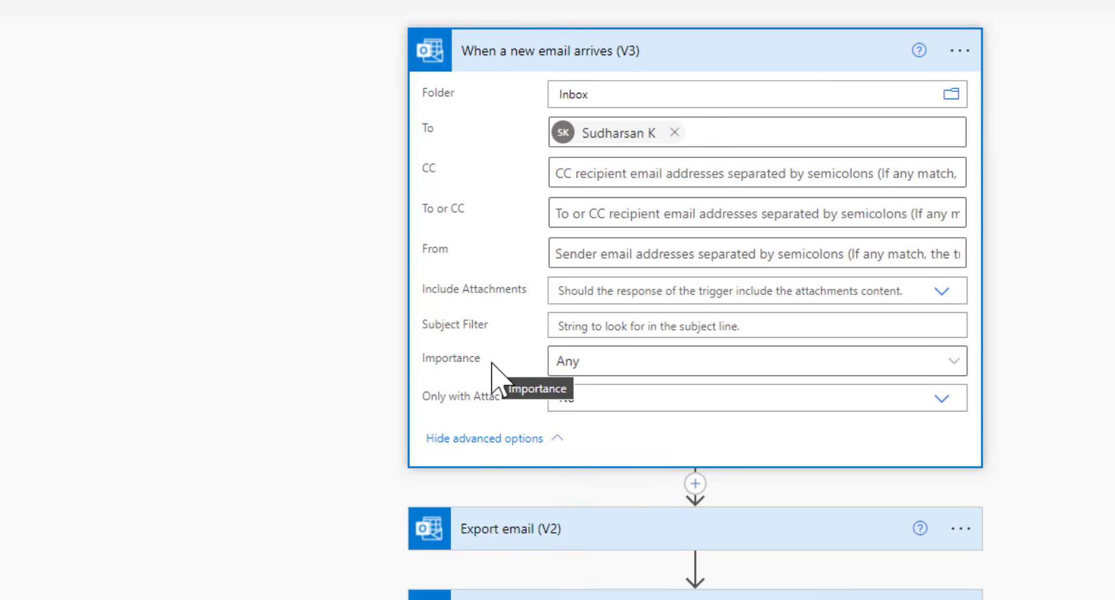
Check the Importance choices among the new-email trigger's advanced options, leaving it at Any
click(677, 360)
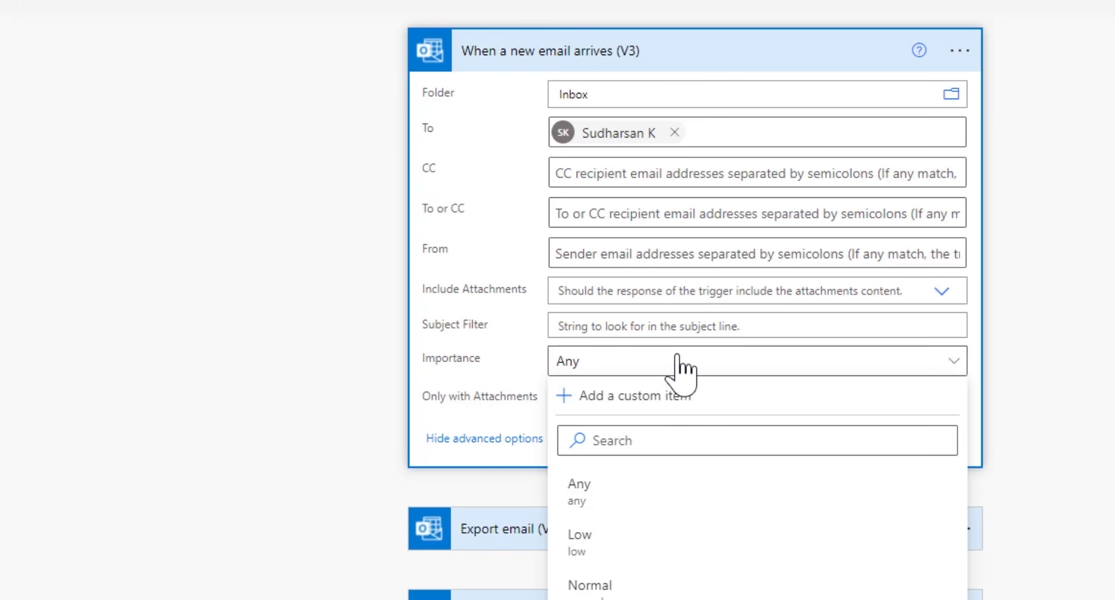
click(523, 341)
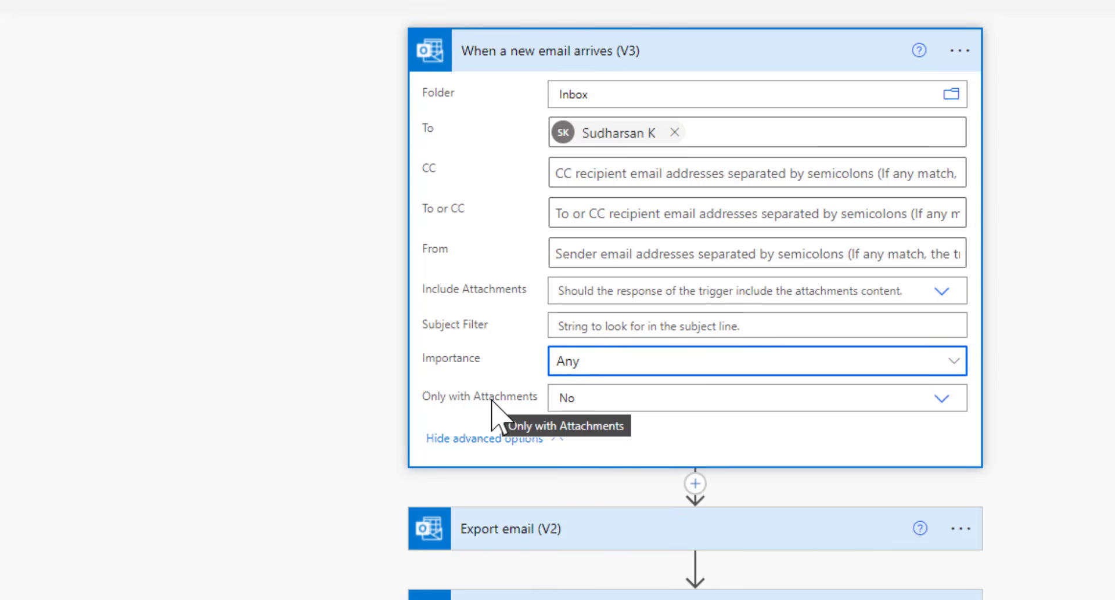
mouse_move(494, 401)
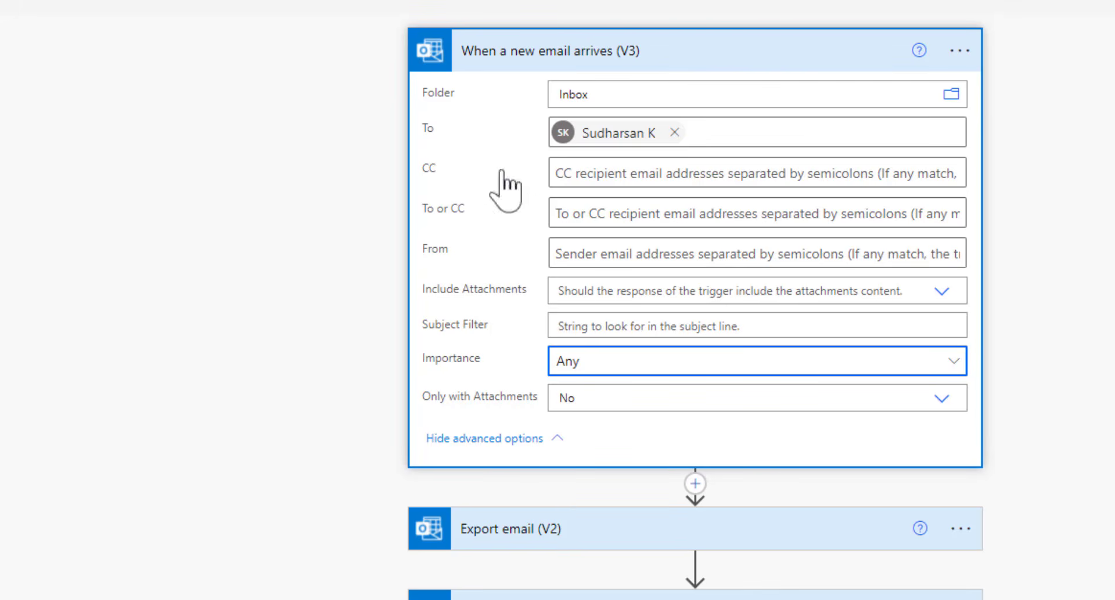
Expand the Export email (V2) action and inspect its Message Id input
click(567, 441)
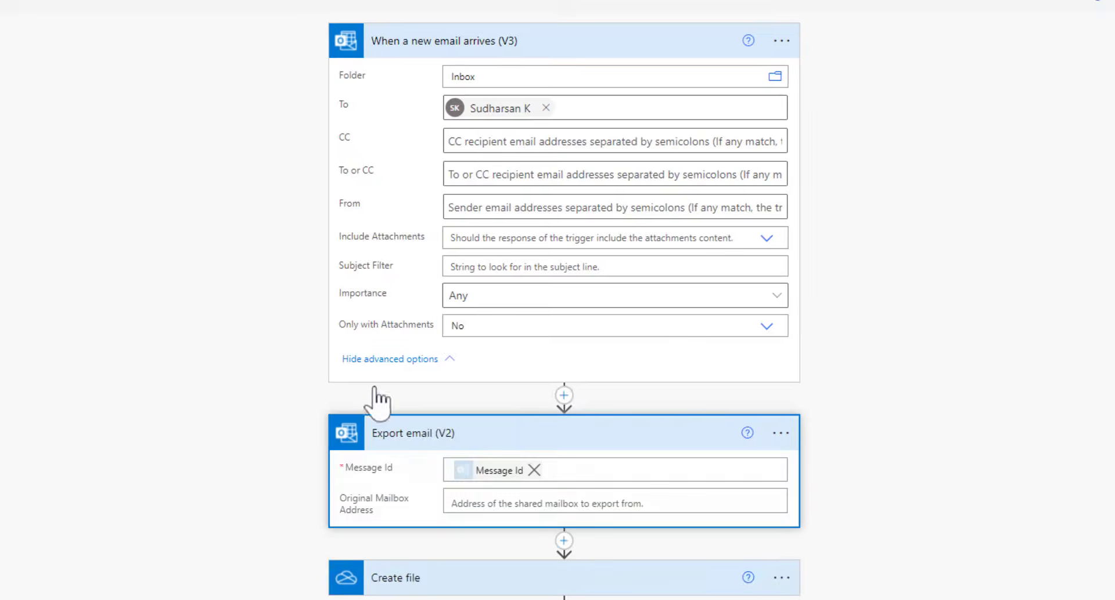
scroll(186, 348, down, 1)
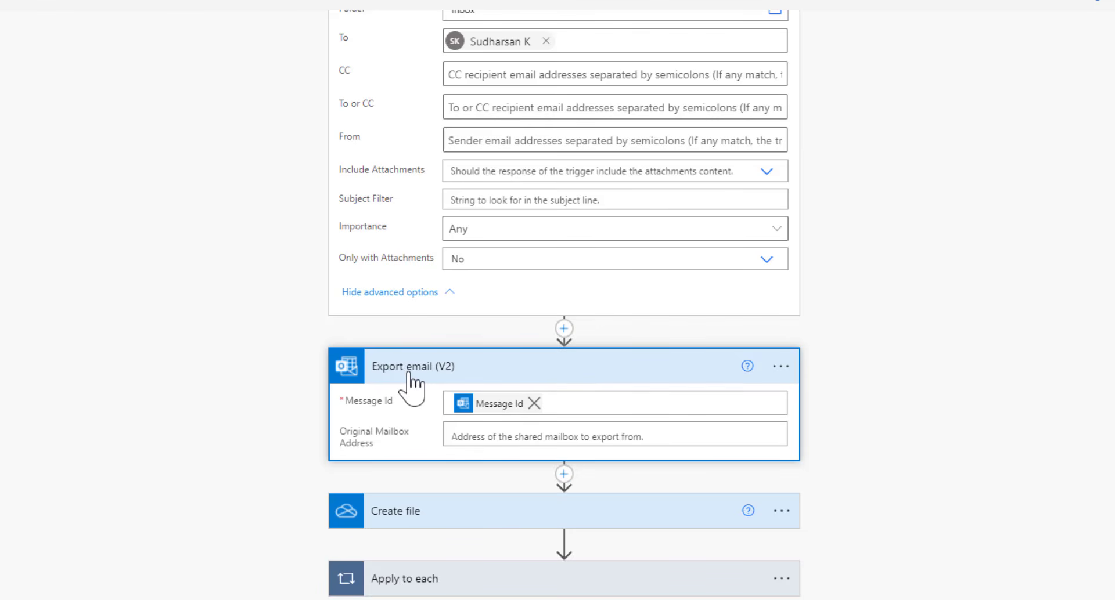
mouse_move(492, 404)
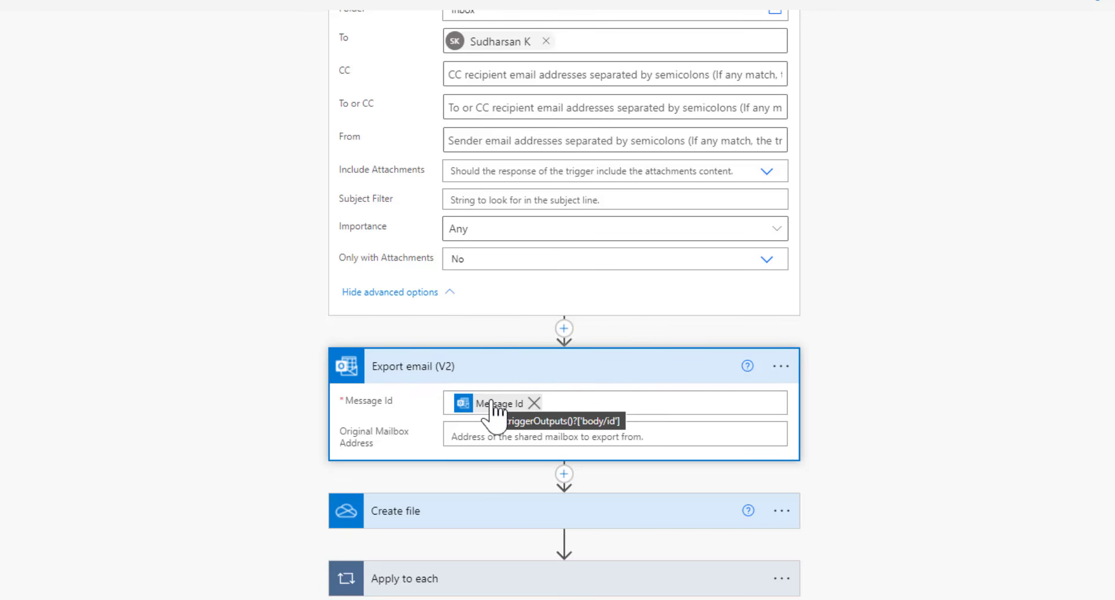
Expand the Create file action, inspect its target Emails folder in OneDrive, and return to the flow
click(503, 514)
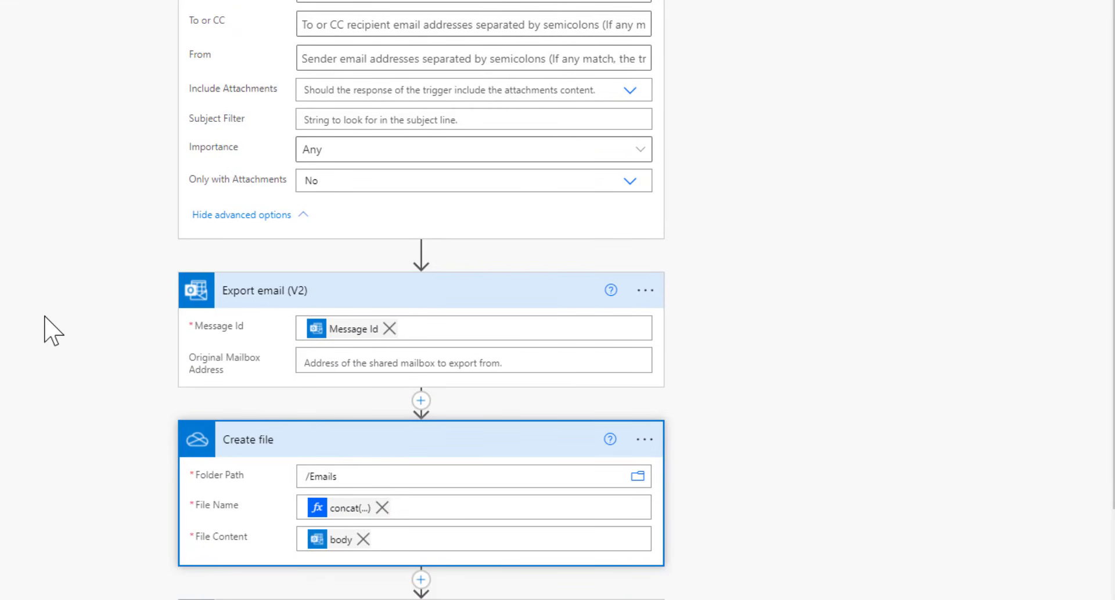
scroll(45, 316, down, 2)
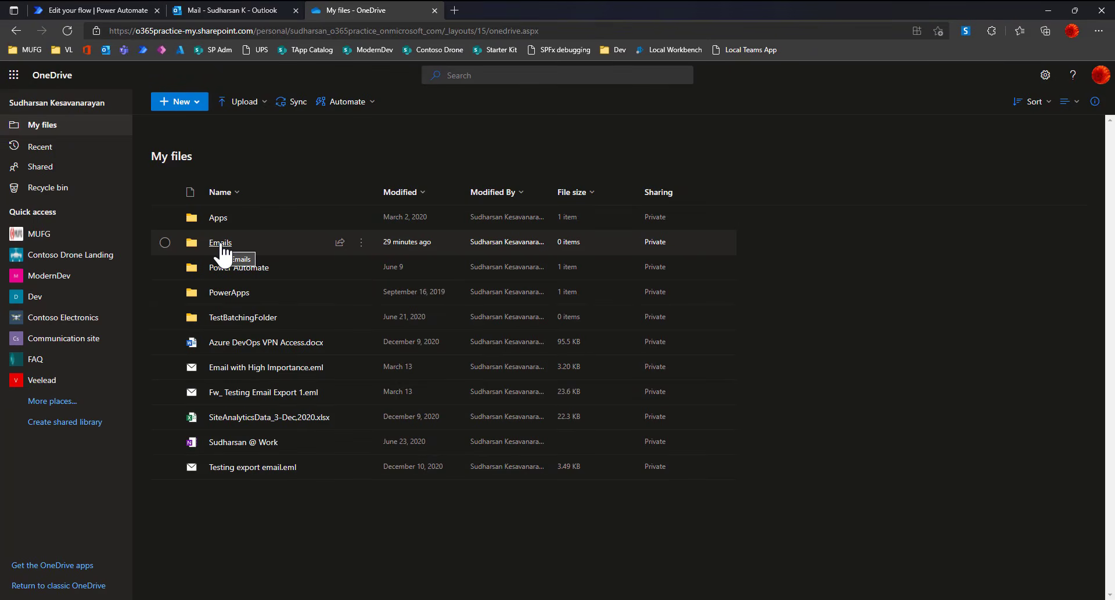
click(221, 244)
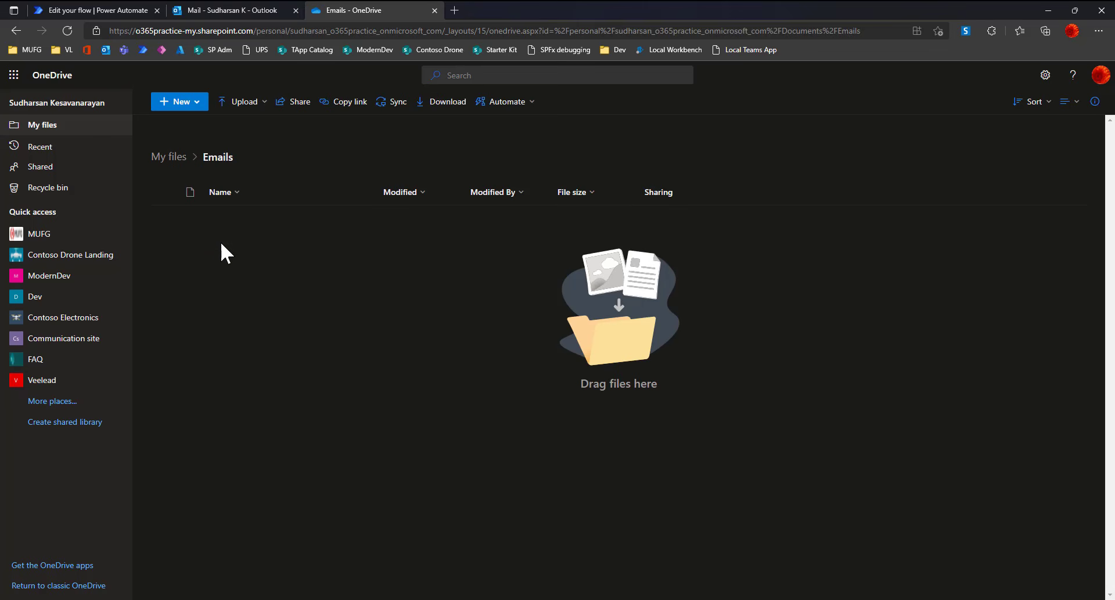
click(106, 10)
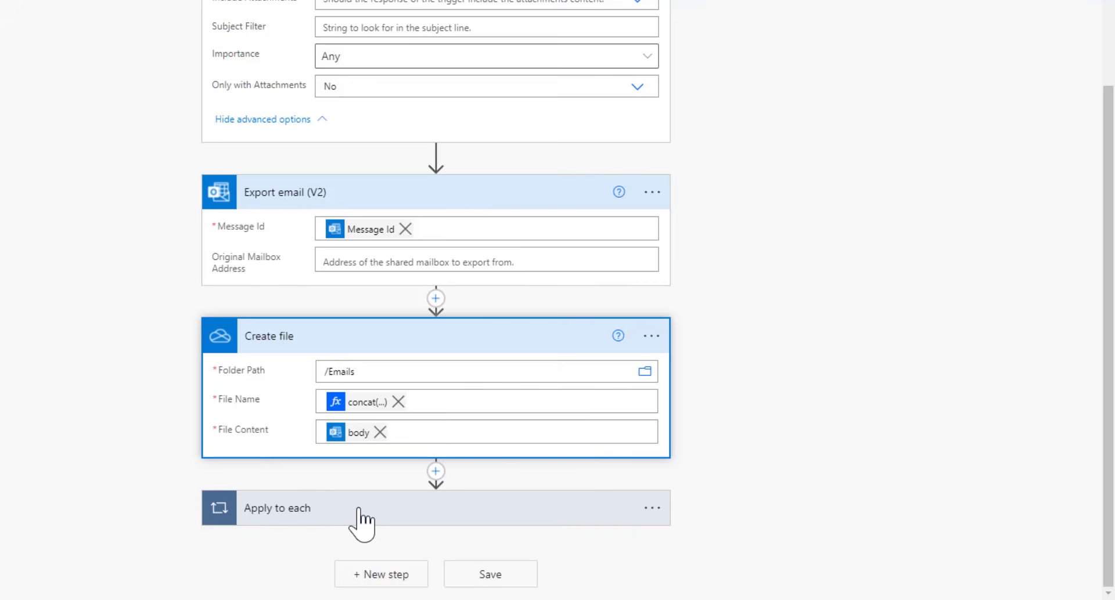
Expand the Apply to each loop and compare its Attachments input with the email trigger's settings
click(358, 510)
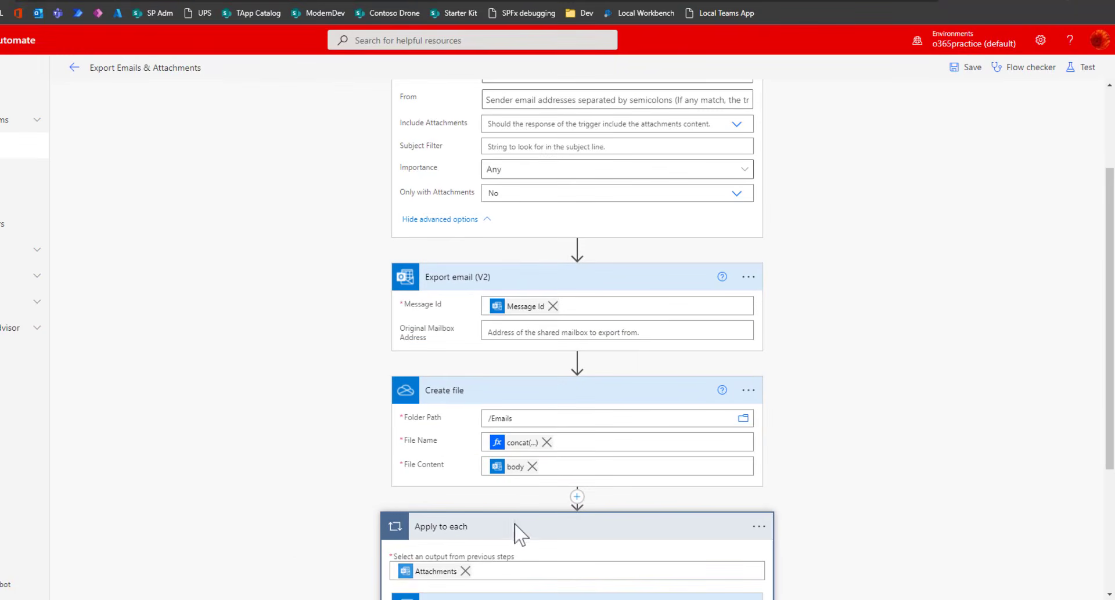
scroll(468, 429, down, 3)
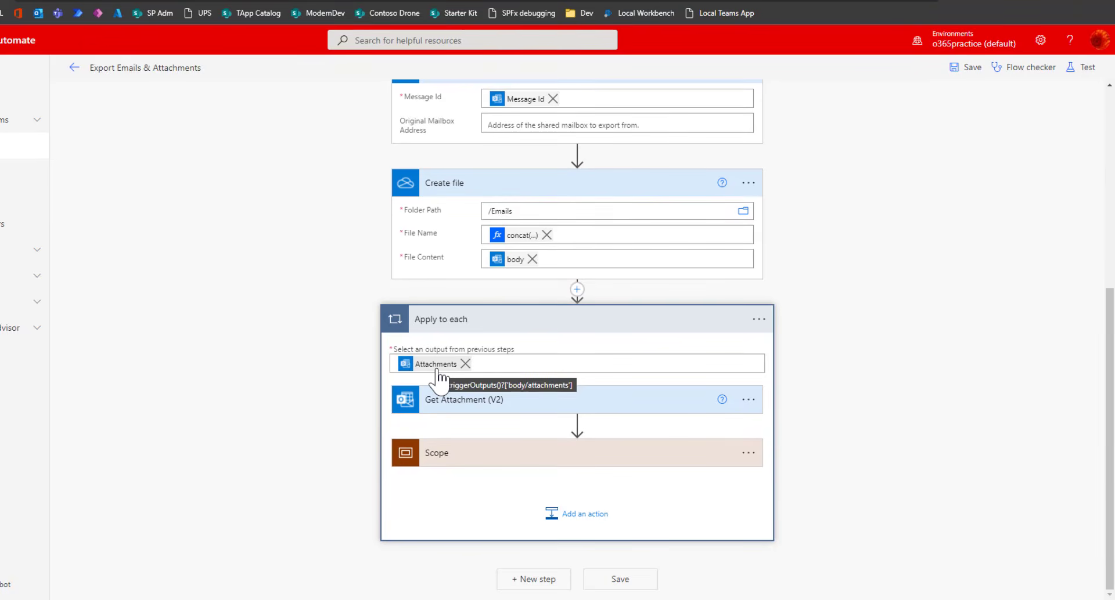
scroll(438, 380, up, 4)
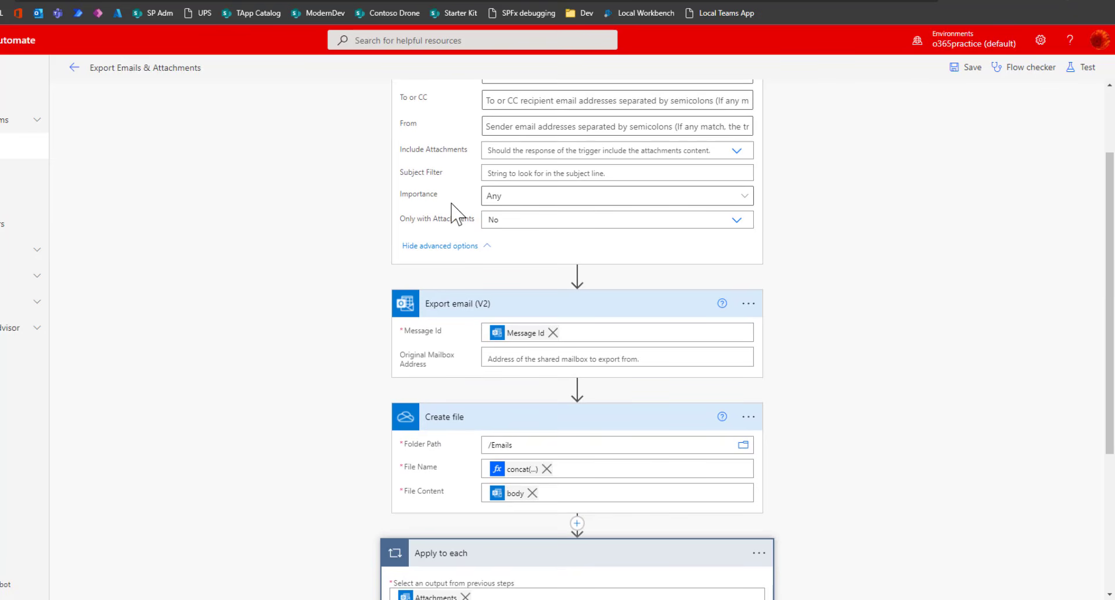
scroll(456, 215, down, 4)
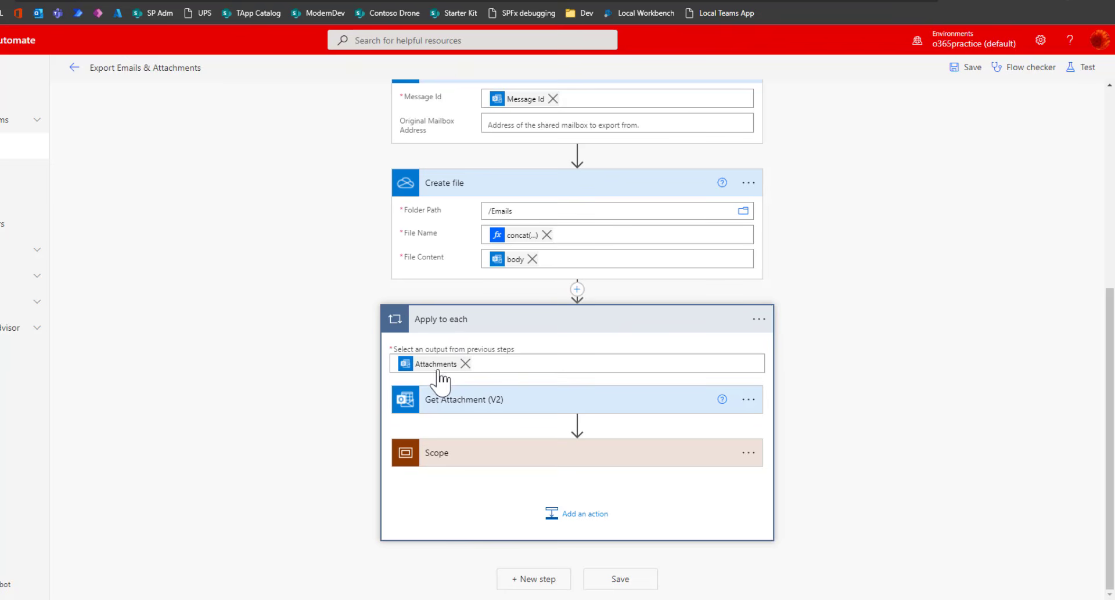
Expand Get Attachment (V2) and the Scope's Create file 2 action inside the loop to inspect their inputs
click(530, 401)
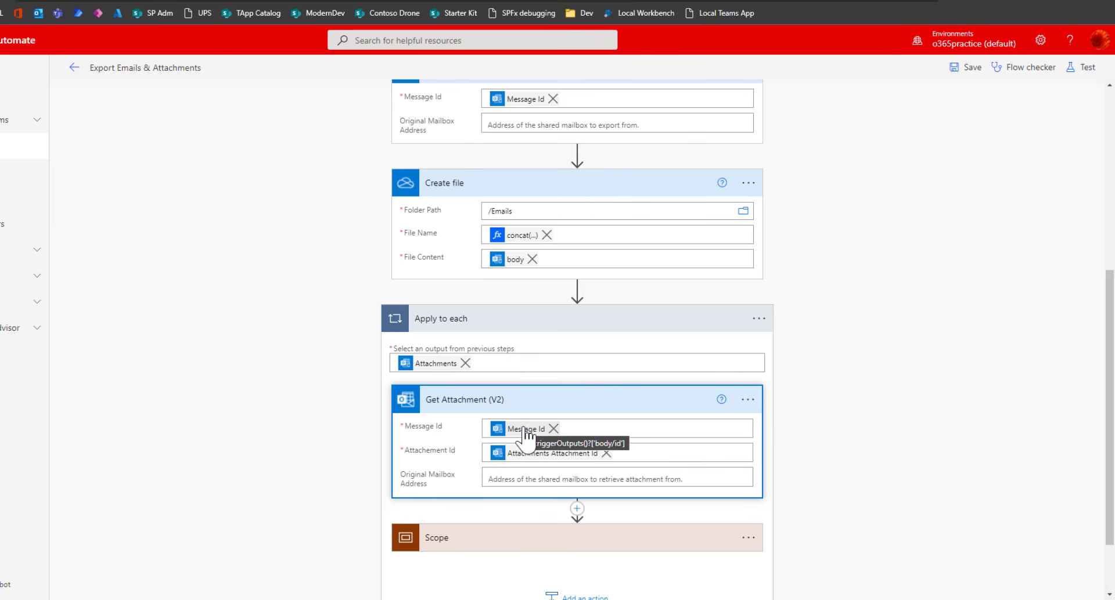
scroll(526, 432, down, 1)
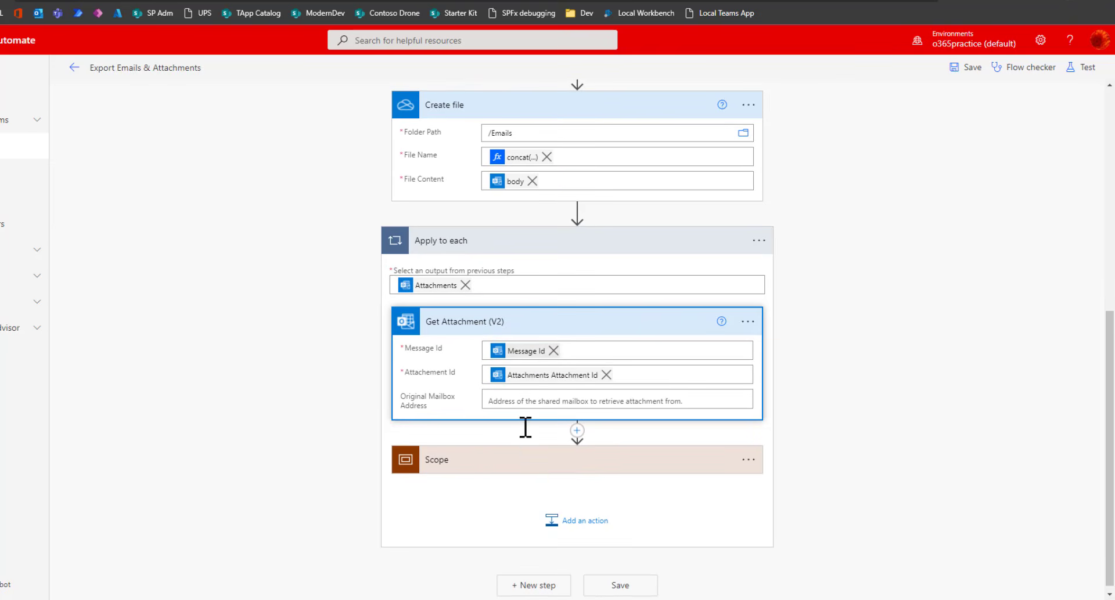
click(495, 465)
scroll(498, 471, down, 2)
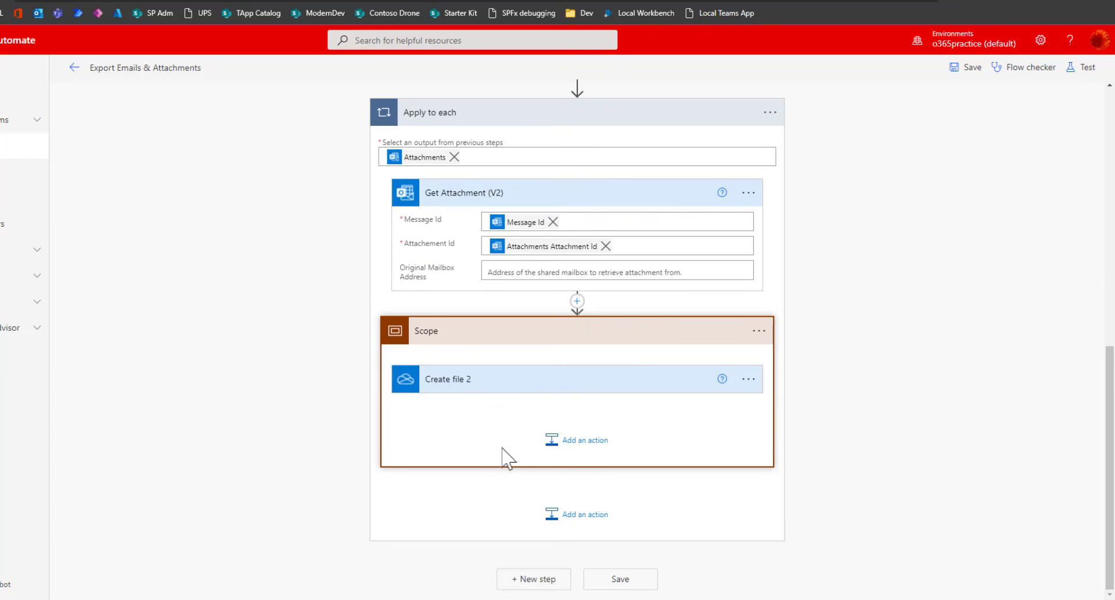
click(530, 392)
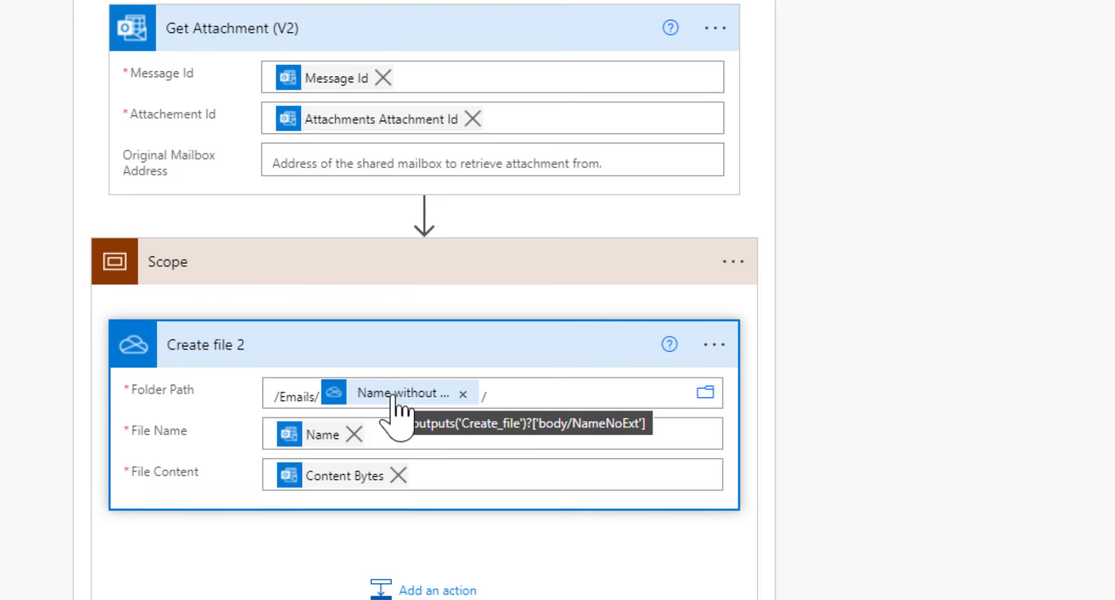
Review the flow from the trigger to Create file 2, comparing the email file's settings with the attachment folder path
scroll(395, 401, up, 7)
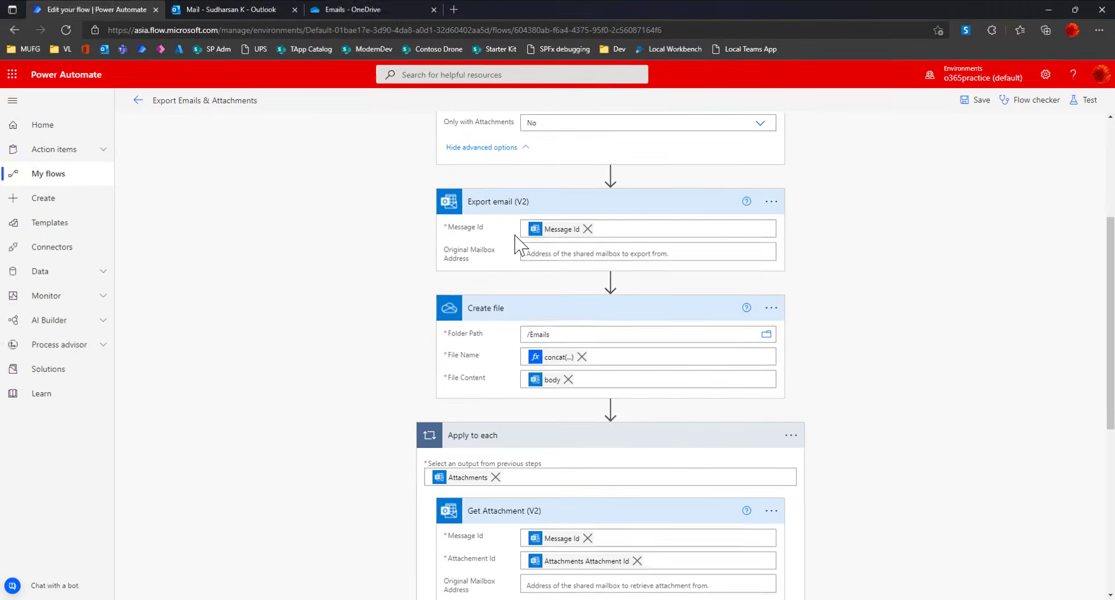
scroll(244, 3, up, 2)
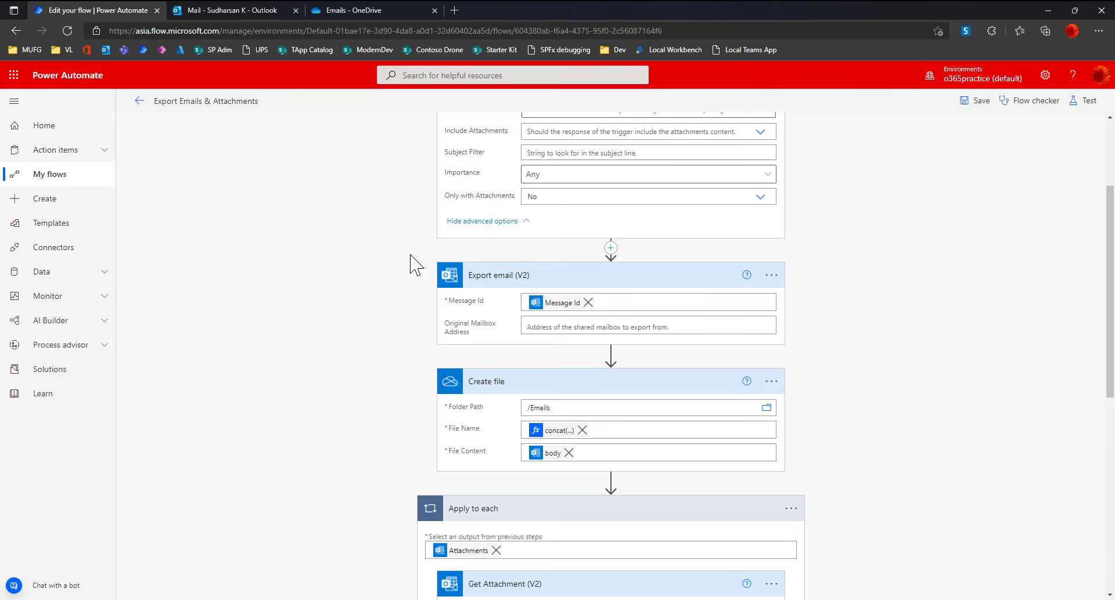
scroll(409, 266, down, 1)
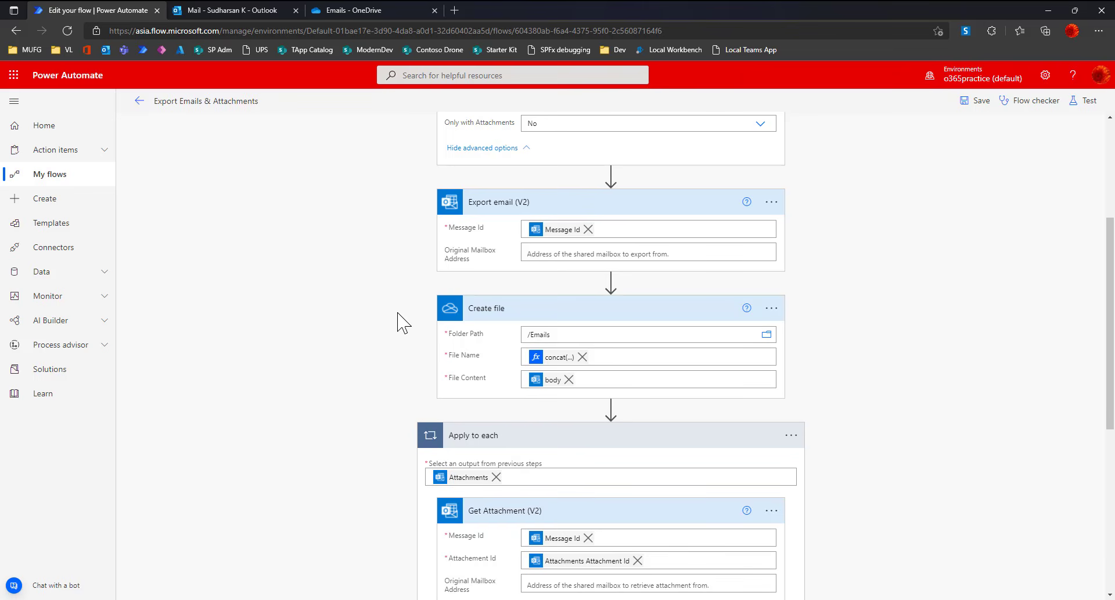
scroll(401, 322, down, 2)
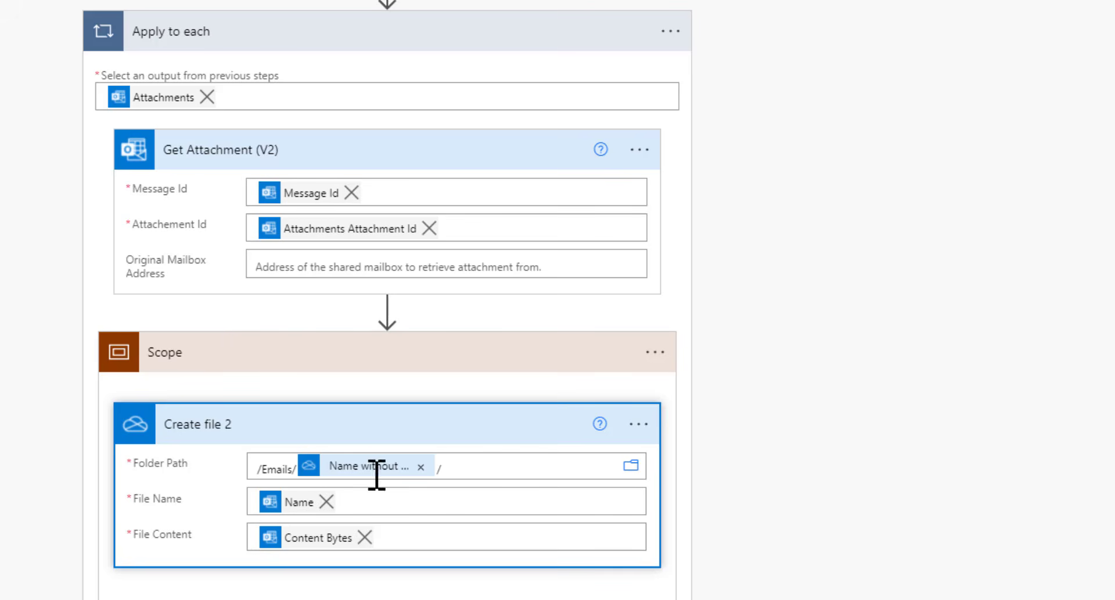
scroll(379, 485, up, 5)
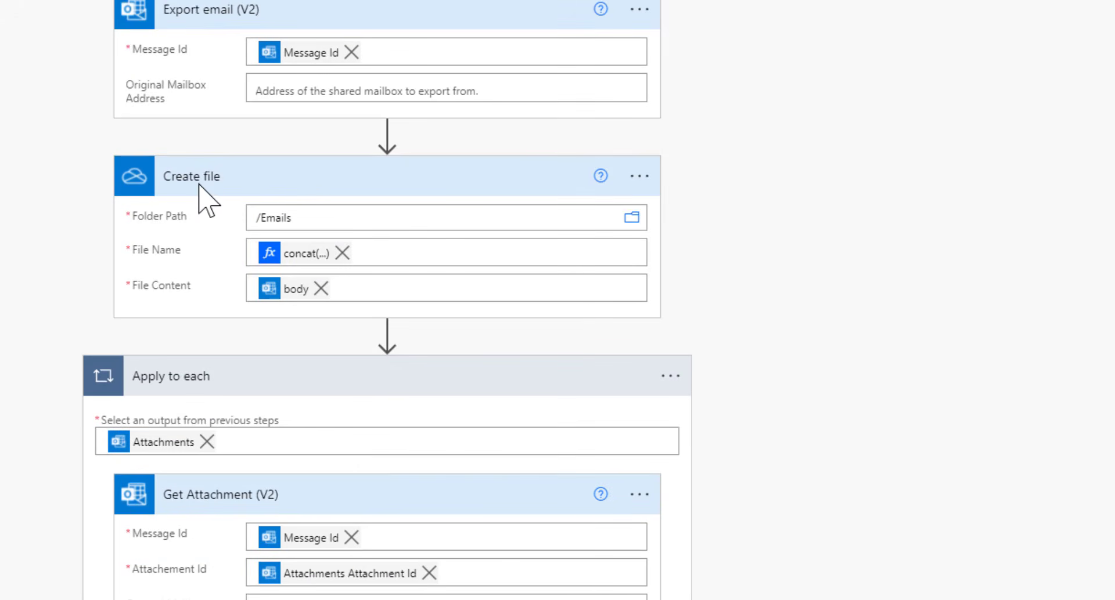
scroll(210, 191, down, 5)
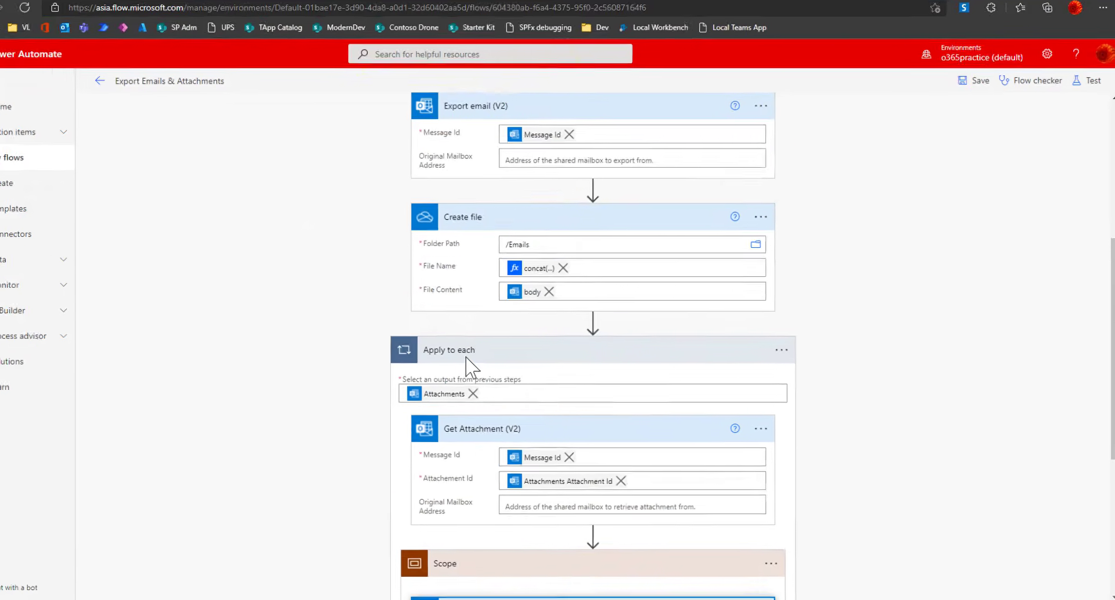
scroll(202, 278, up, 4)
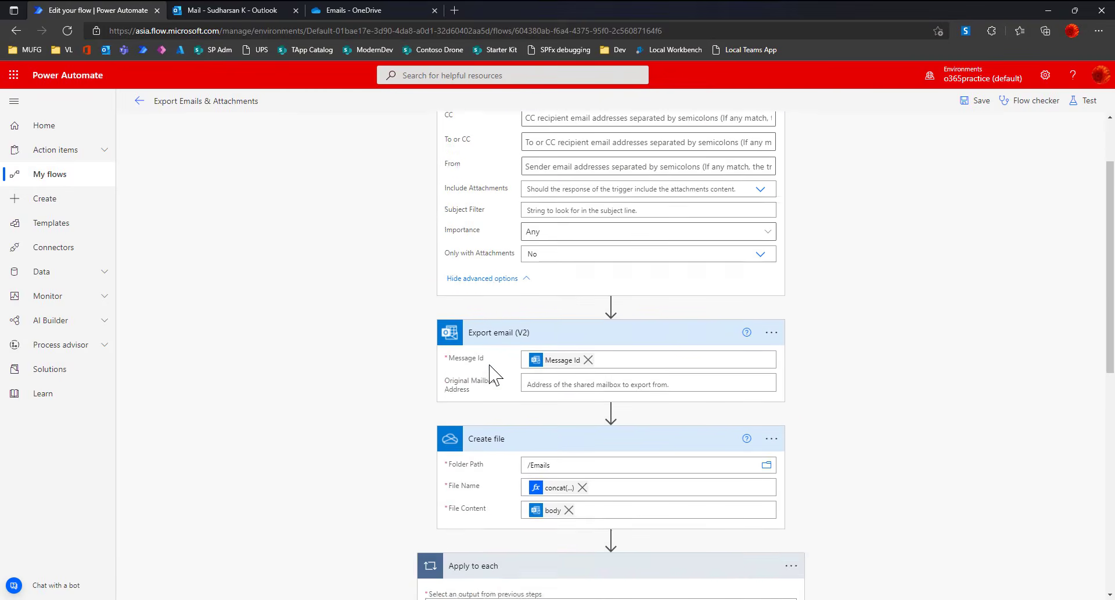
scroll(491, 375, up, 2)
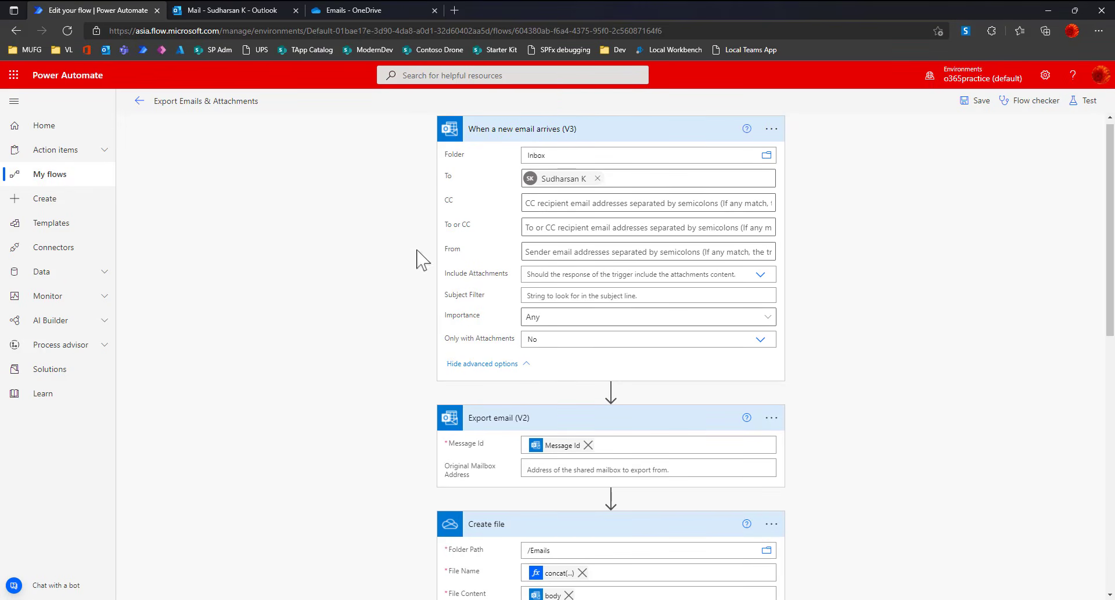
Start a manual test of the Export Emails & Attachments flow and check which account is signed in
click(1084, 105)
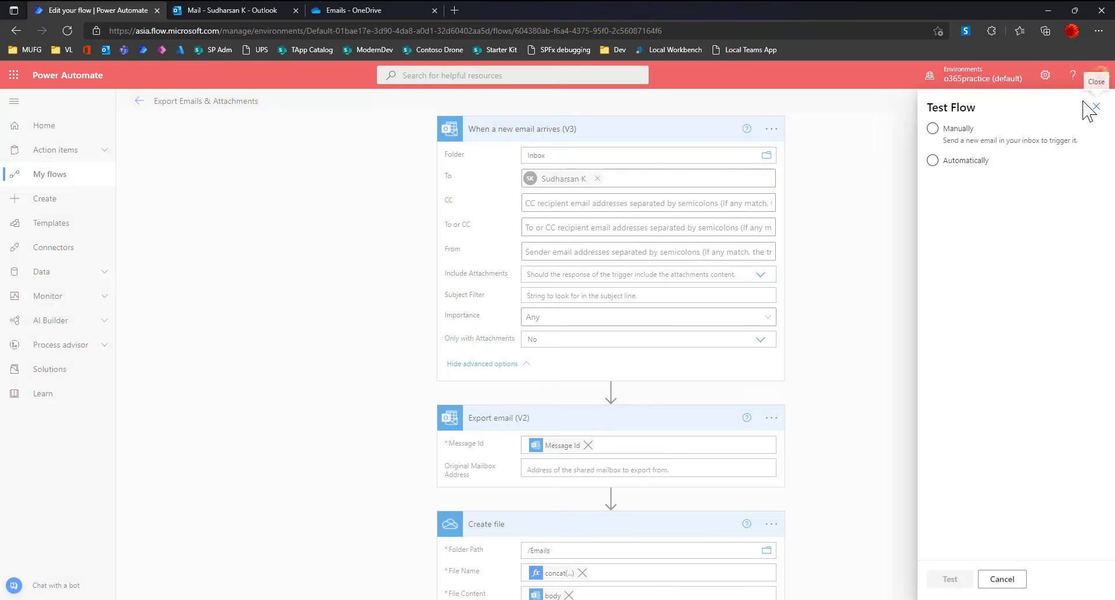
click(959, 128)
click(951, 579)
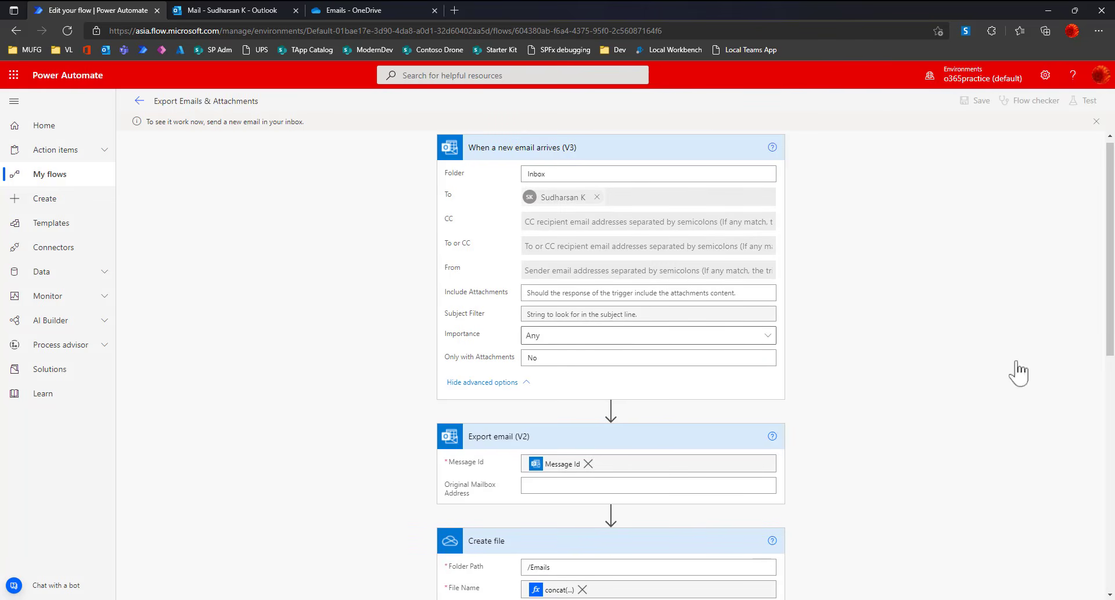
click(1101, 74)
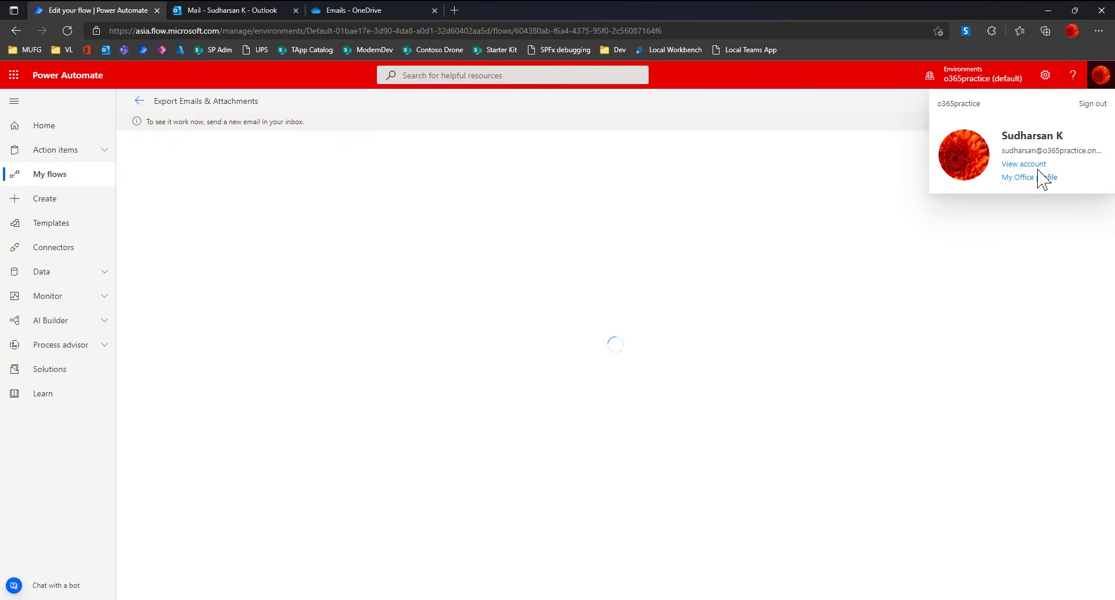
Switch to the sender's Outlook mailbox and forward the latest Testing Email Export 1 message, addressing it to the flow owner
mouse_move(519, 598)
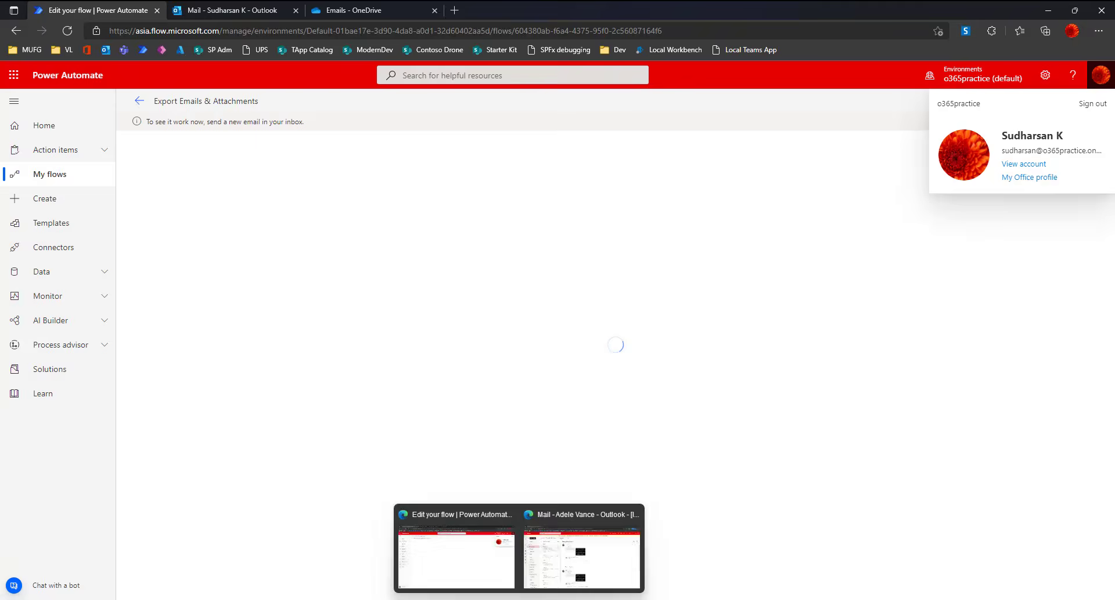
click(598, 517)
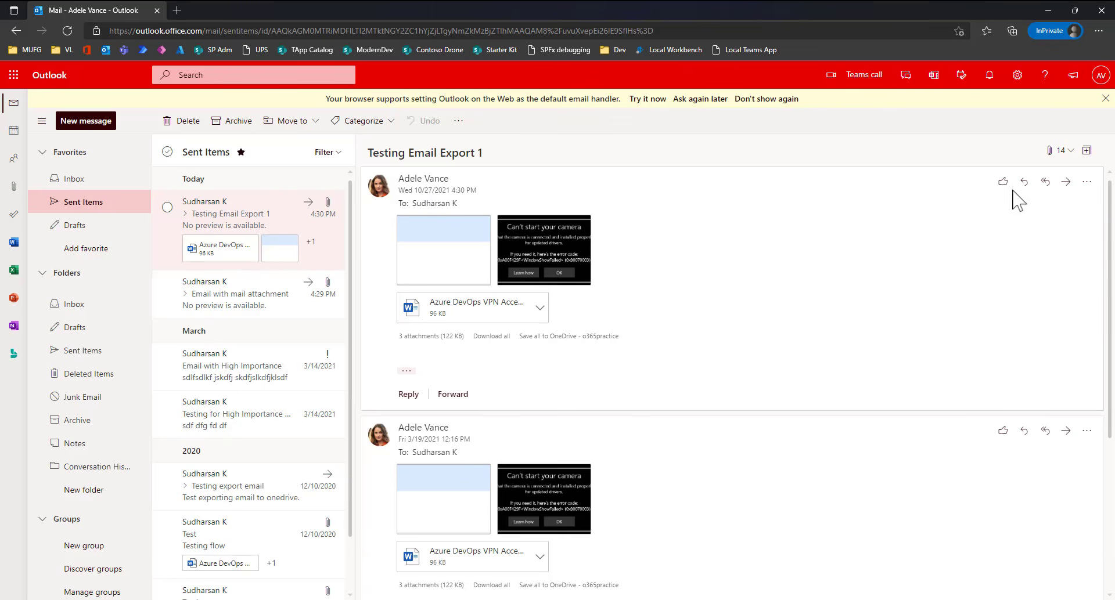
click(1066, 184)
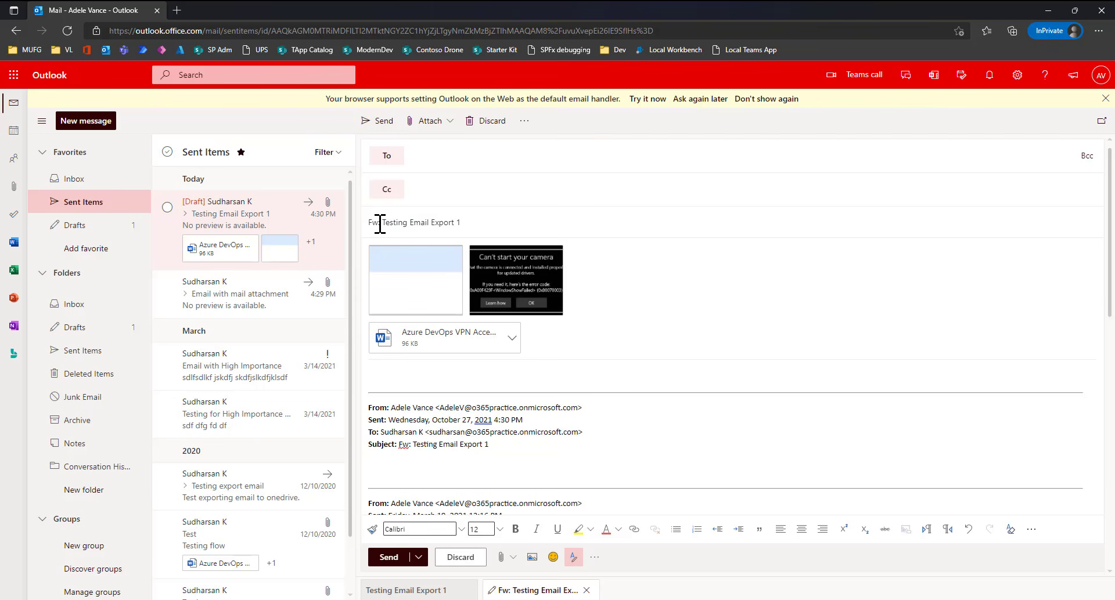
click(380, 225)
drag(409, 226, 469, 224)
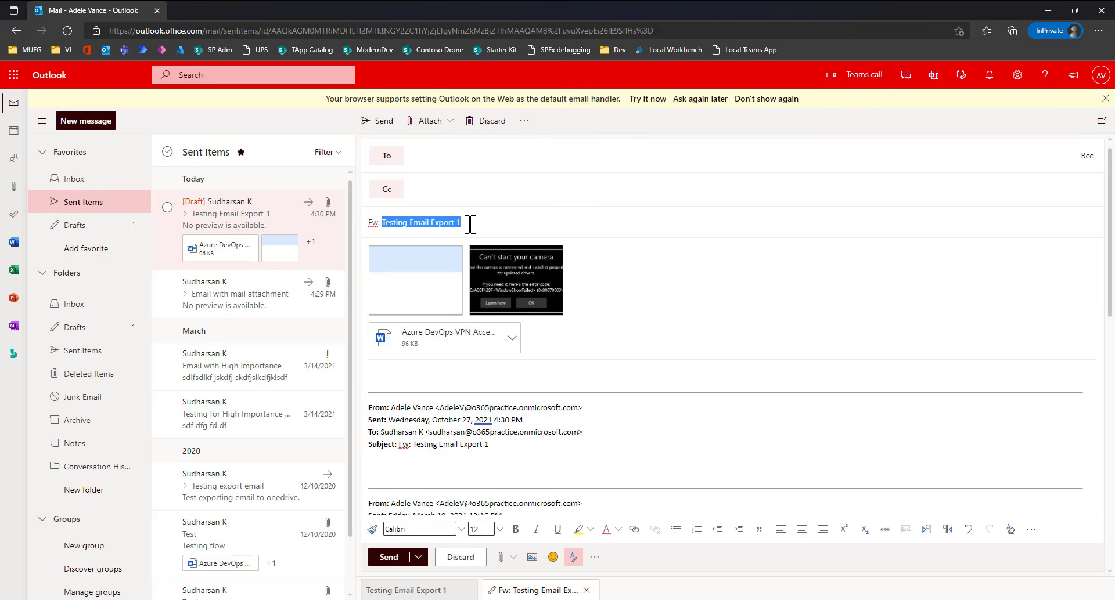
click(436, 161)
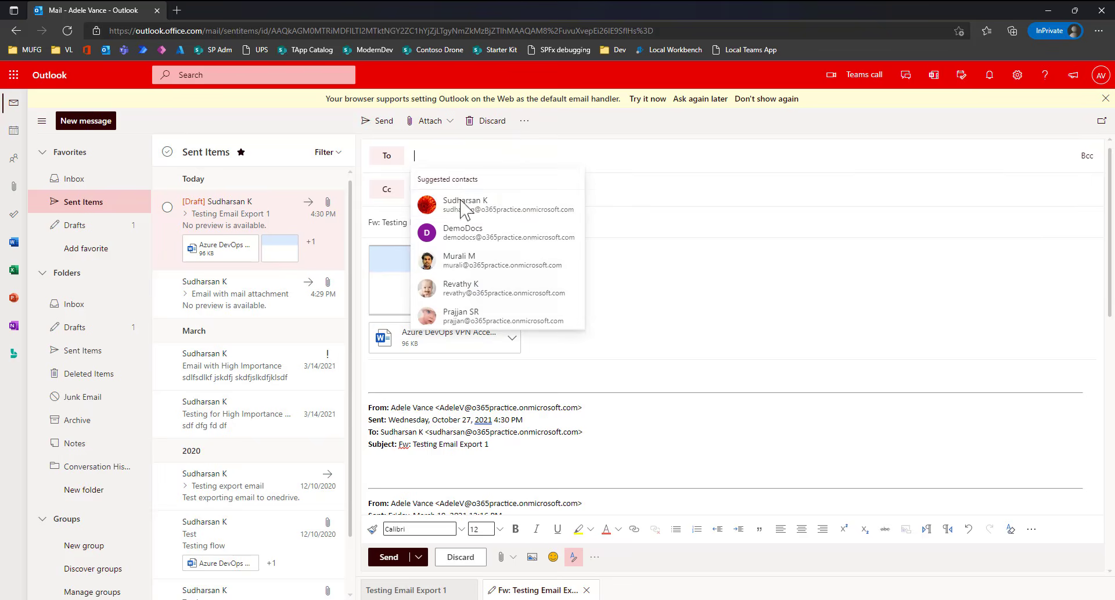
click(470, 204)
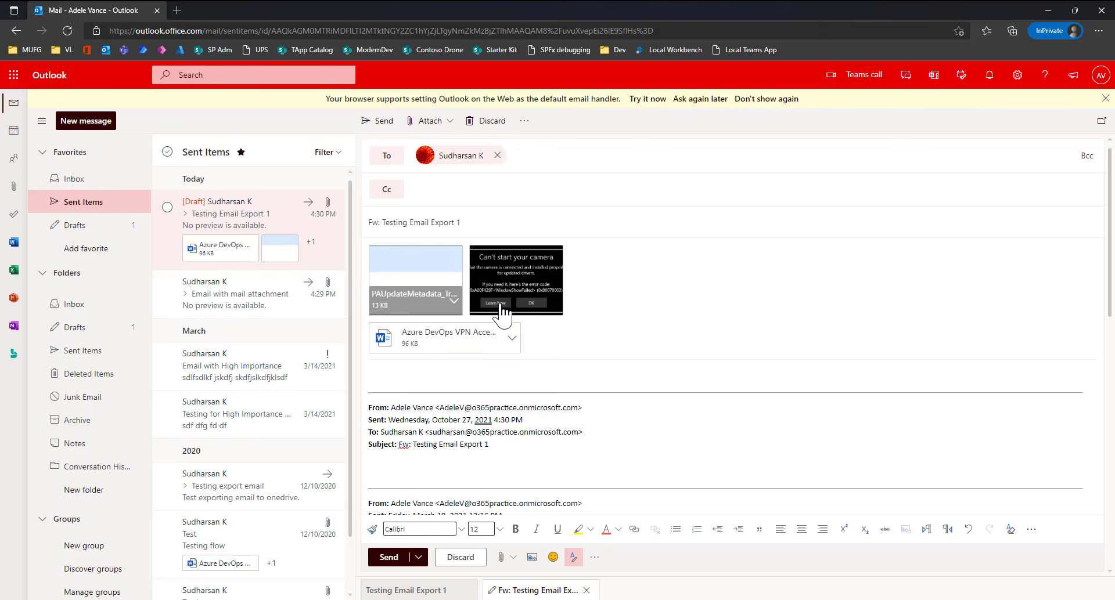
Check the subject Fw: Testing Email Export 1 on the forwarded message and send it with its attachments
drag(371, 223, 463, 221)
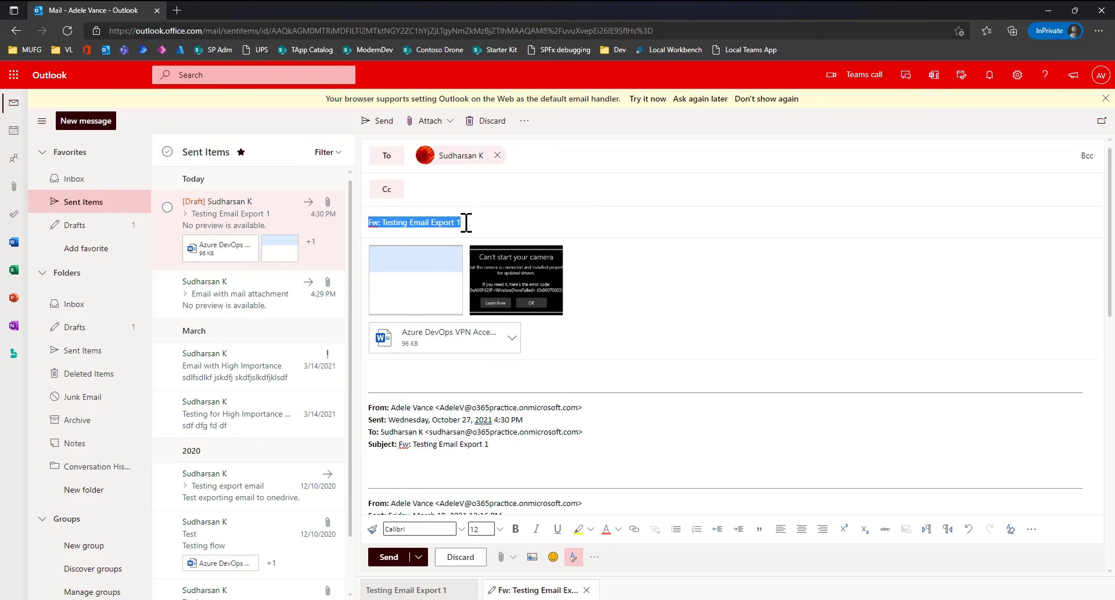
click(481, 224)
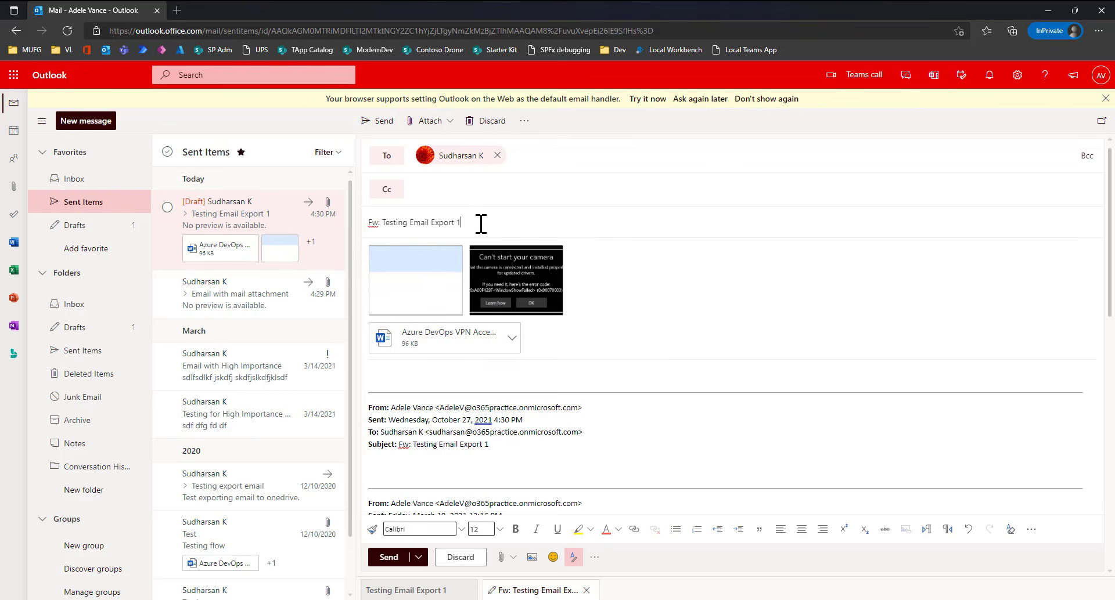
click(380, 120)
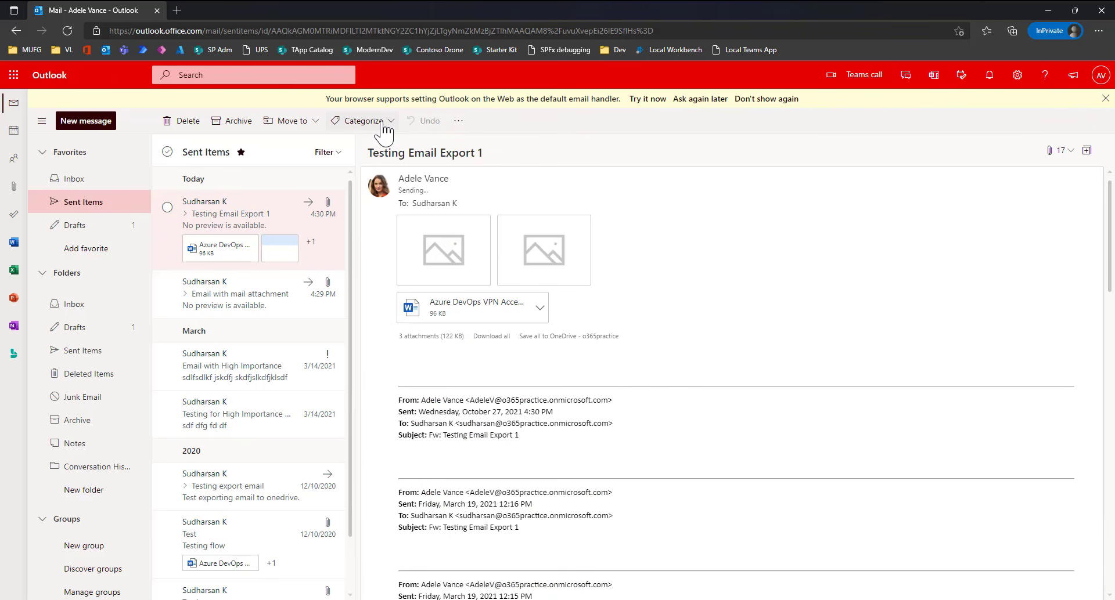
Switch to the flow owner's browser window, check the inbox for the forwarded email, and return to the flow's test run
mouse_move(518, 598)
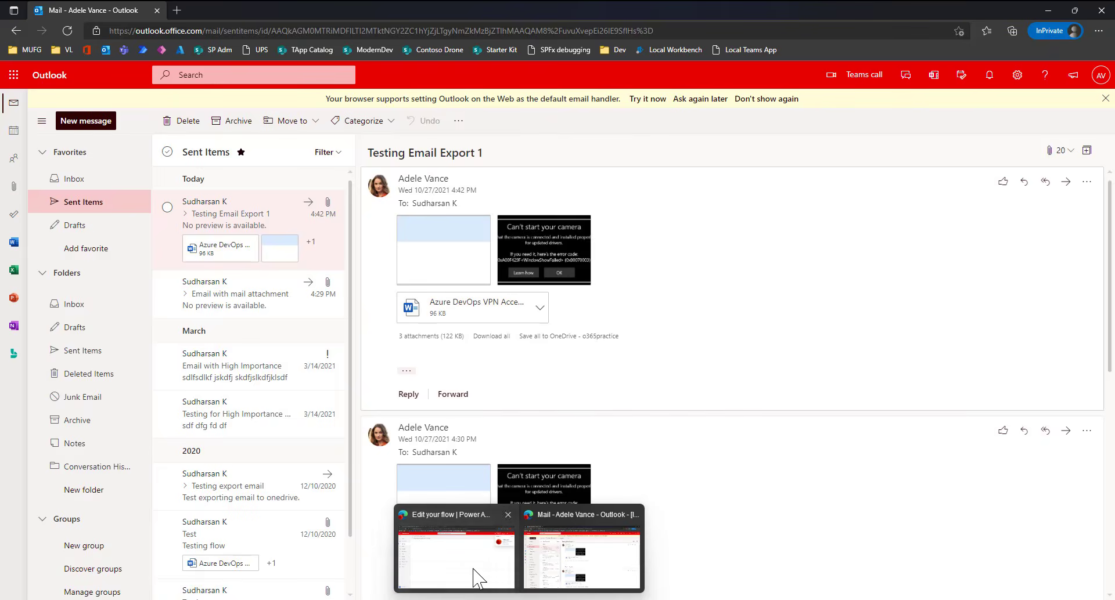
click(477, 575)
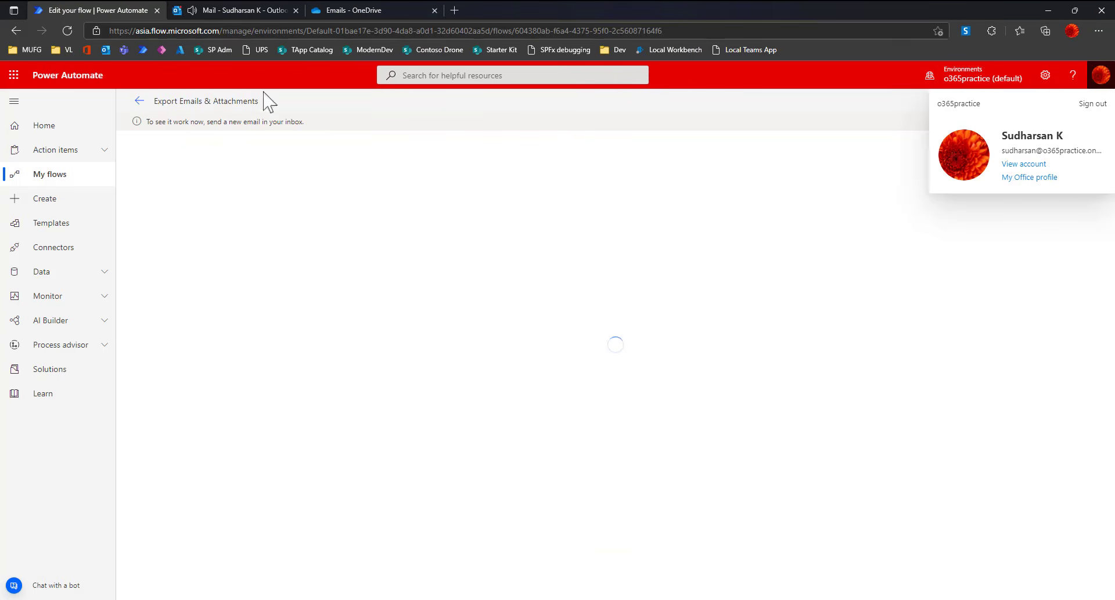
click(227, 11)
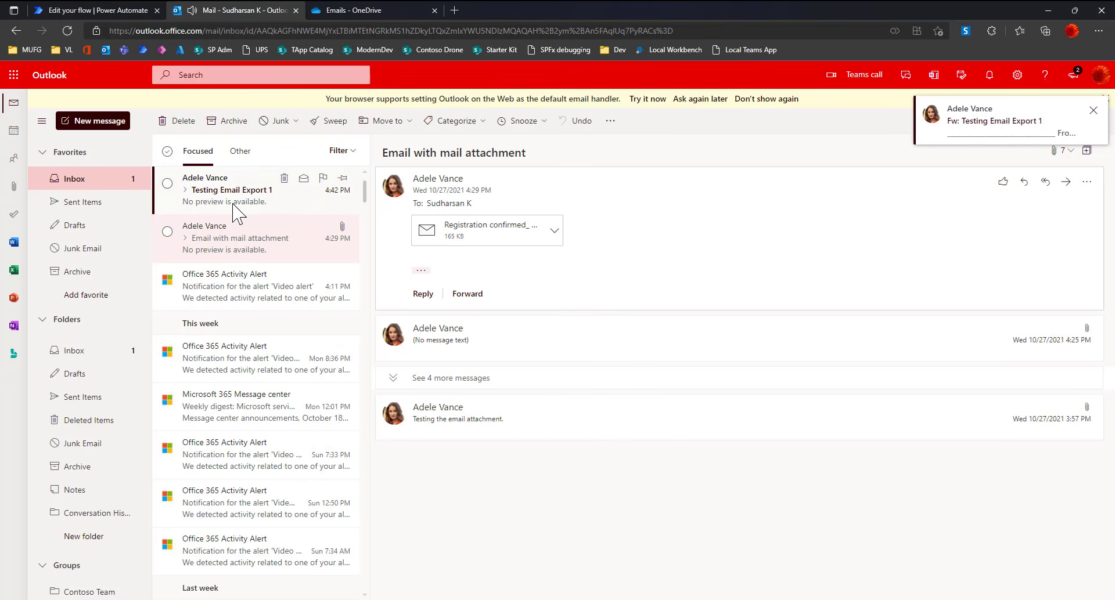
click(129, 8)
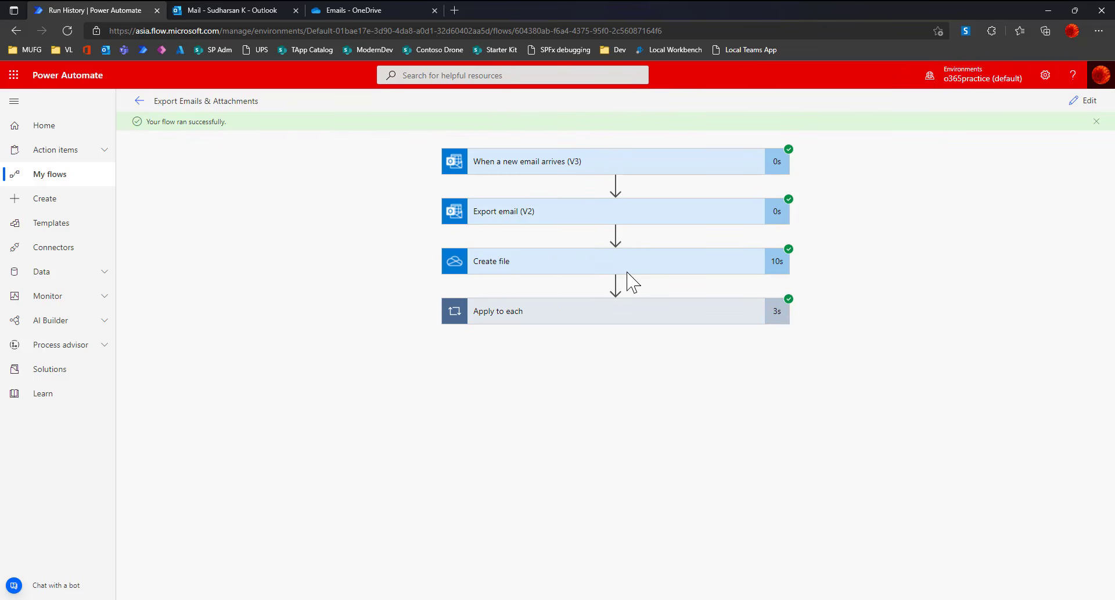
Open the raw outputs of the When a new email arrives (V3) trigger and review the email's body and attachments data
click(659, 169)
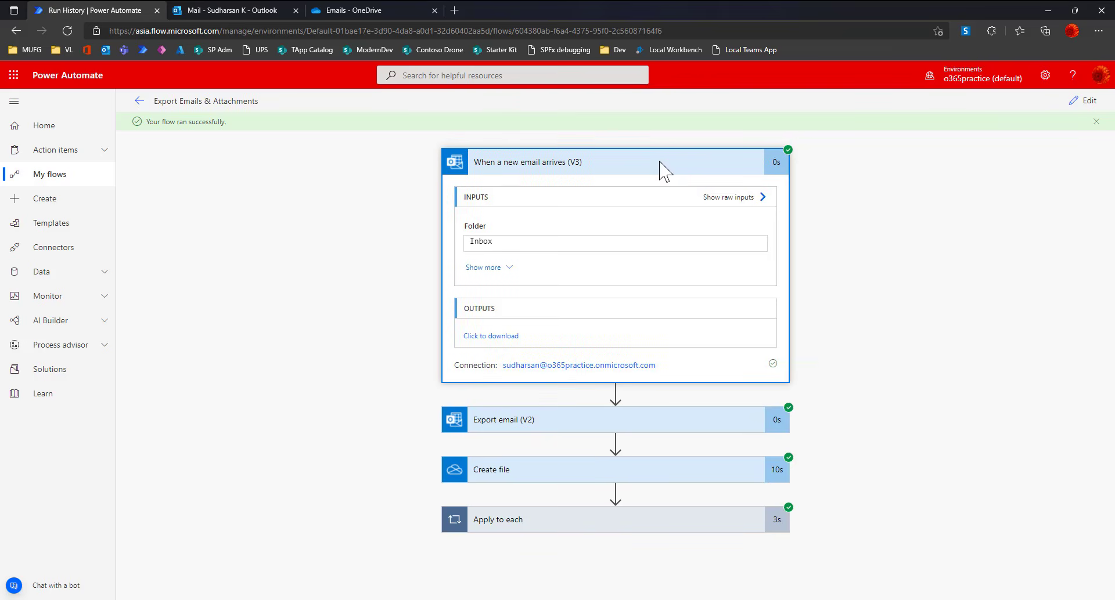
click(504, 343)
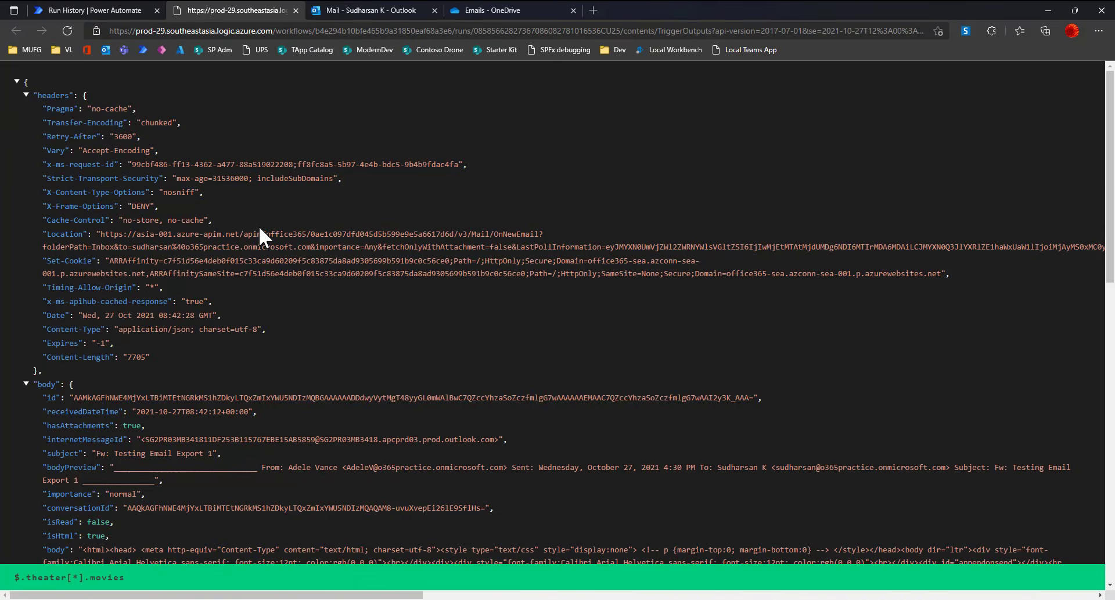
scroll(260, 231, down, 5)
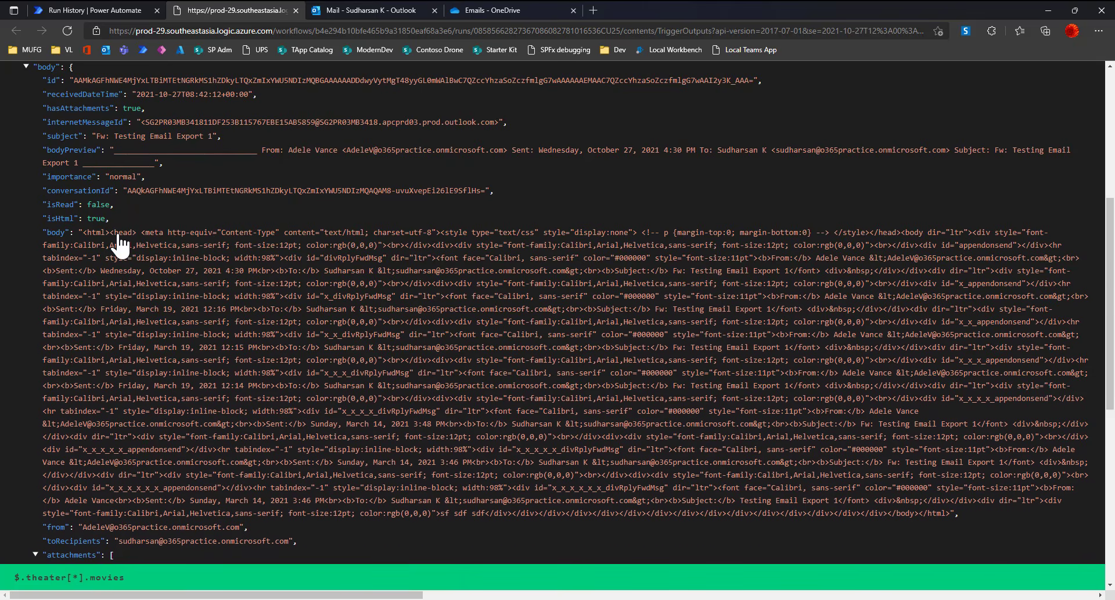
scroll(119, 244, down, 5)
scroll(119, 244, down, 2)
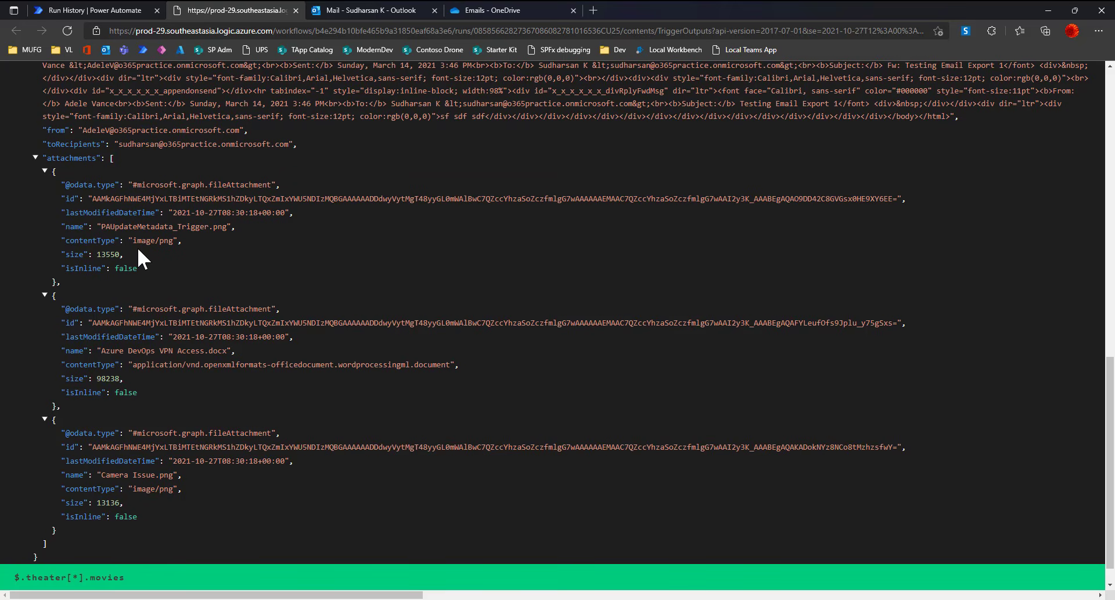
scroll(135, 239, up, 6)
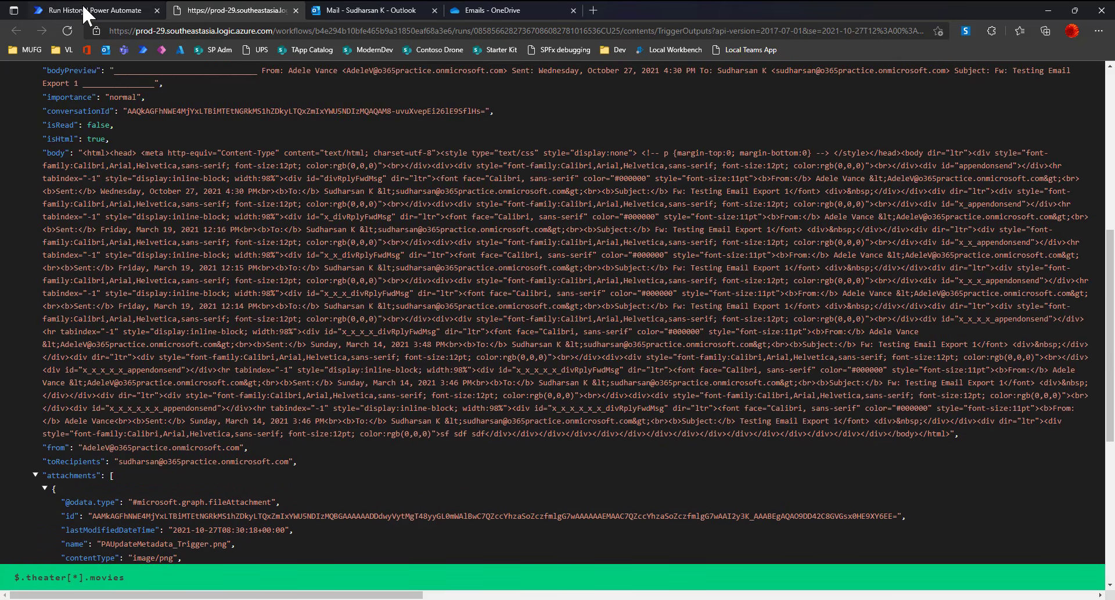
Return to the run history and examine the Create file action's outputs, especially the Name without extension value
click(83, 7)
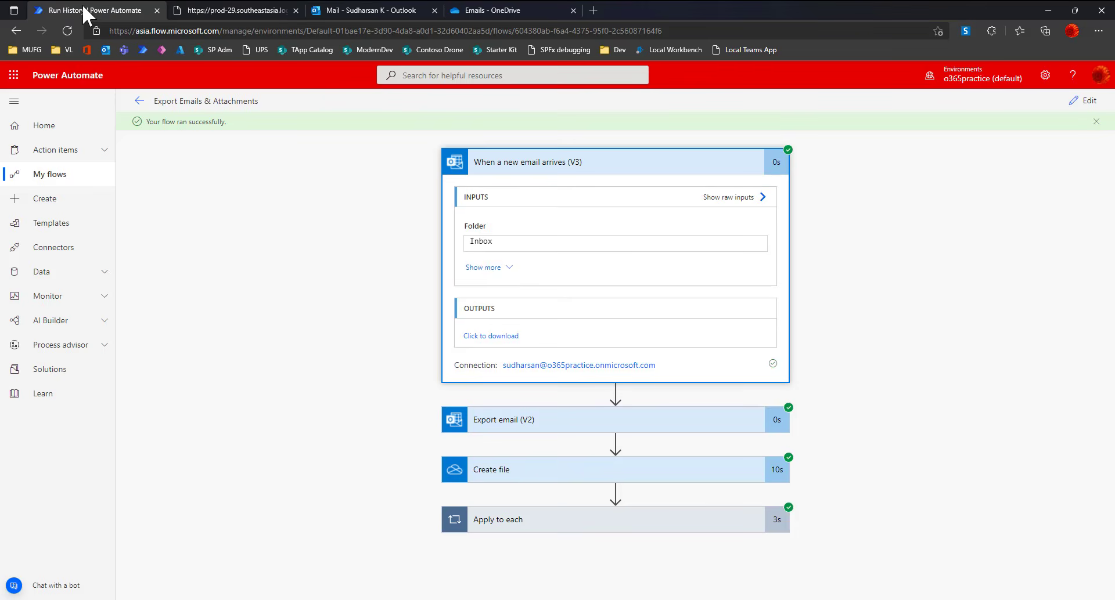
click(564, 461)
scroll(588, 347, down, 9)
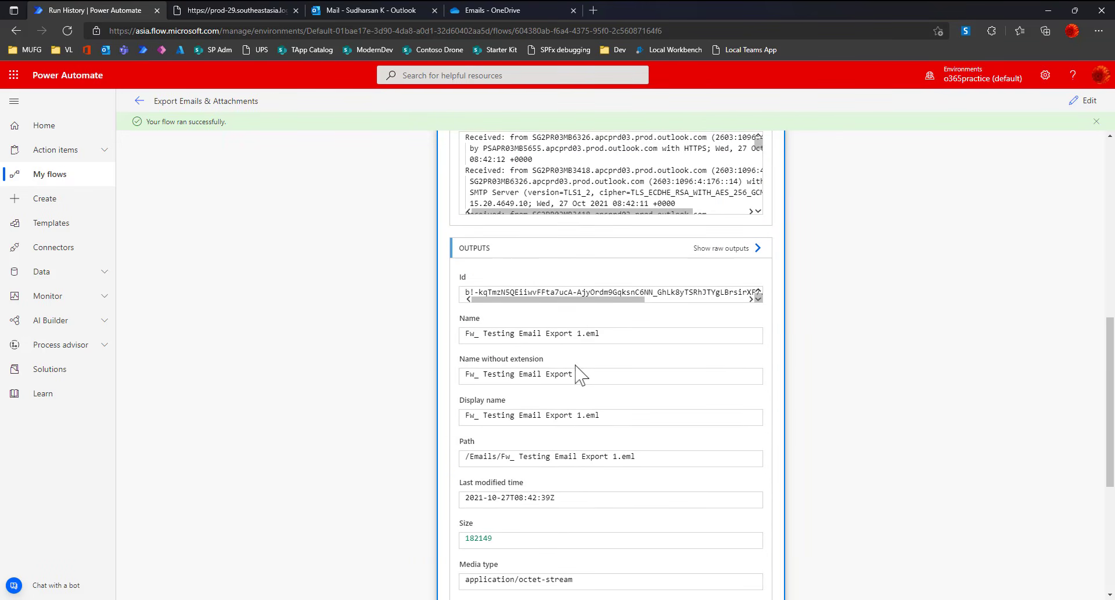
drag(581, 375, 466, 377)
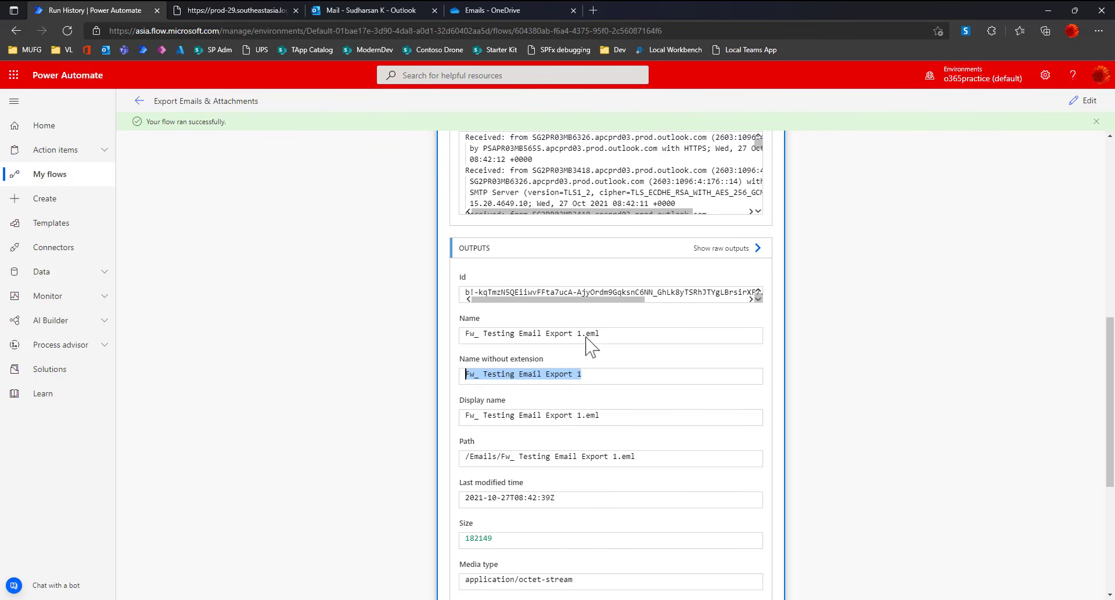
click(555, 374)
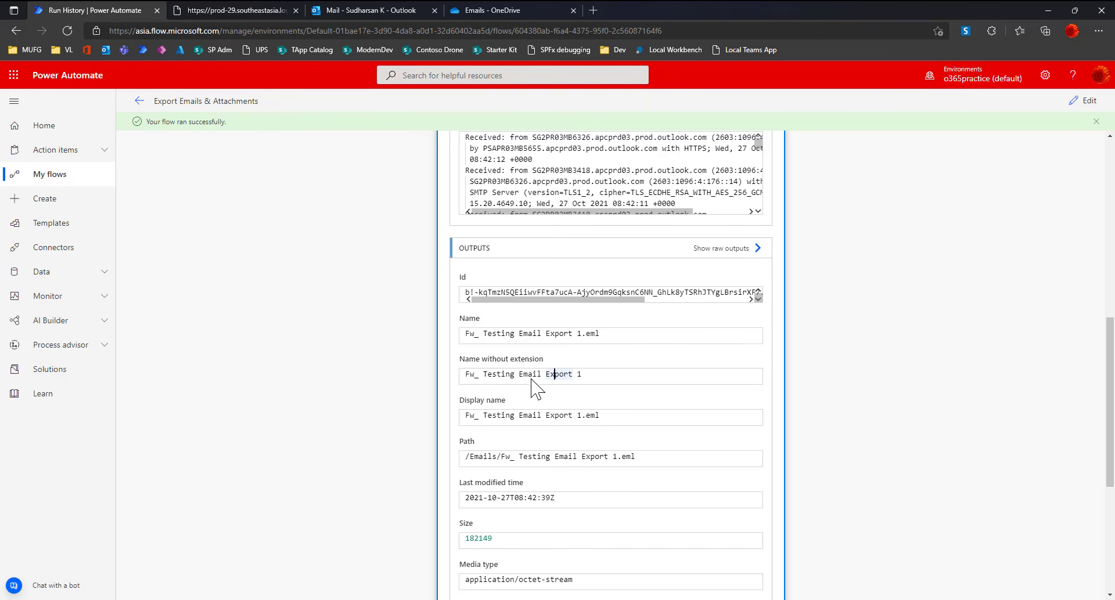
Switch to OneDrive and refresh the Emails folder to check for the exported email file and attachment folder
click(467, 9)
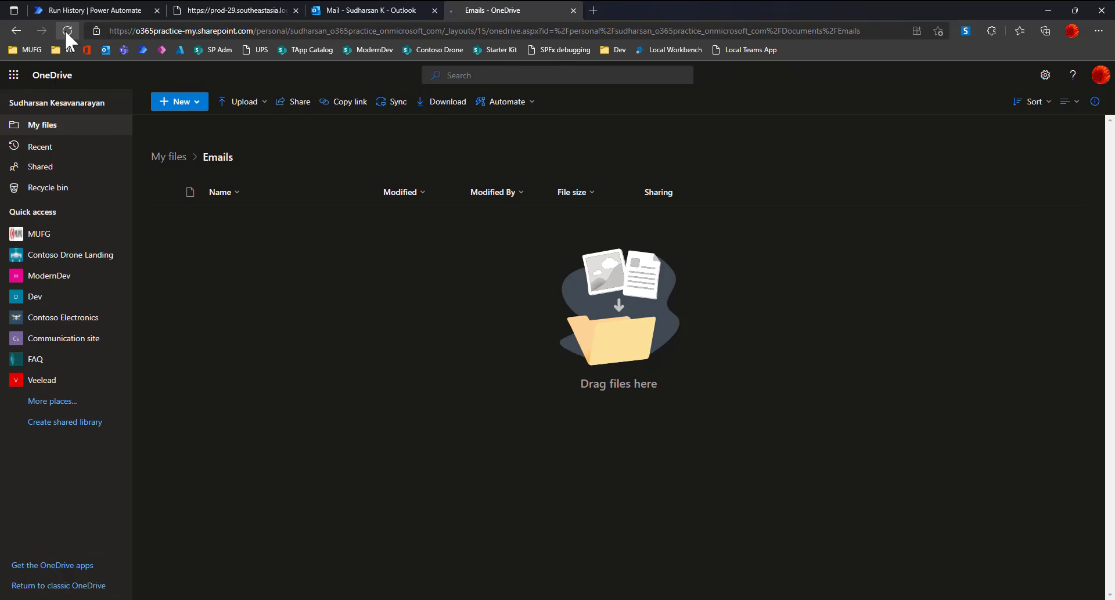
click(67, 30)
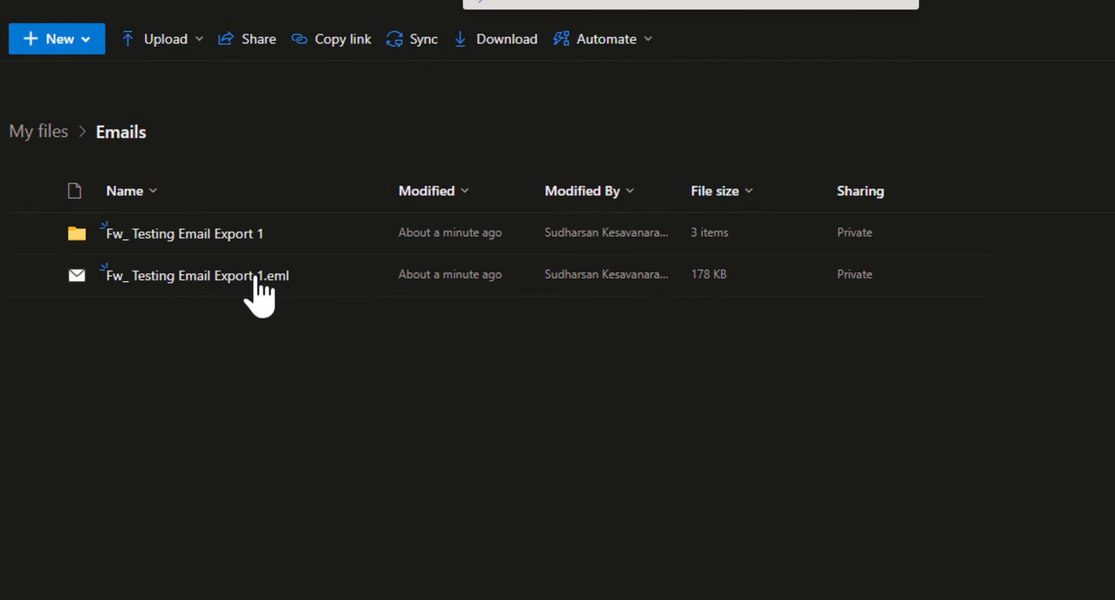
mouse_move(256, 277)
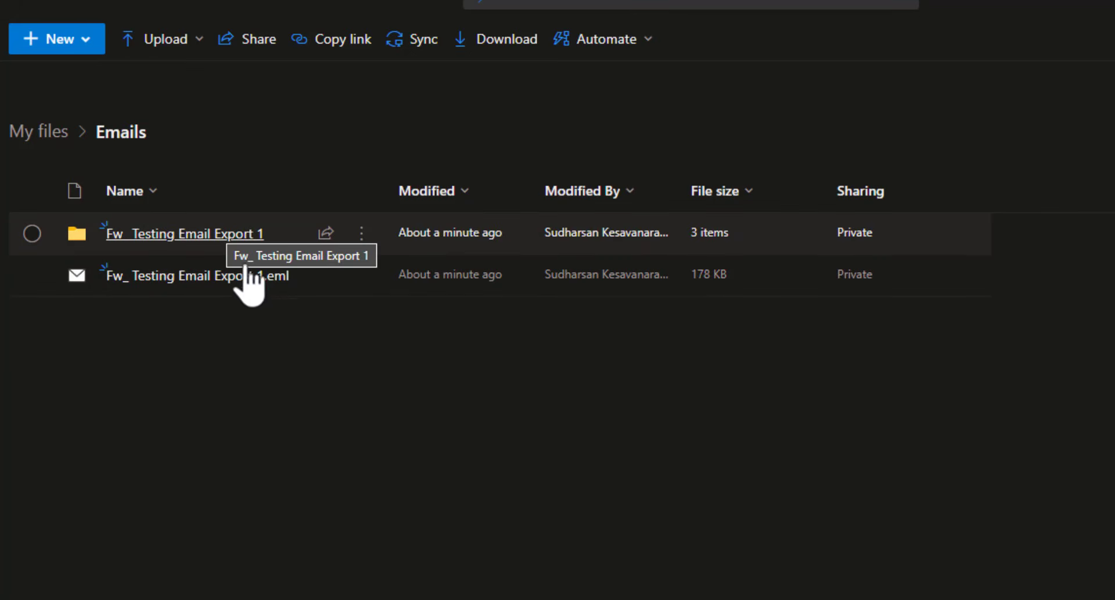
Open the Fw_ Testing Email Export 1 folder, view Azure DevOps VPN Access.docx in Word, and return to the folder
click(218, 236)
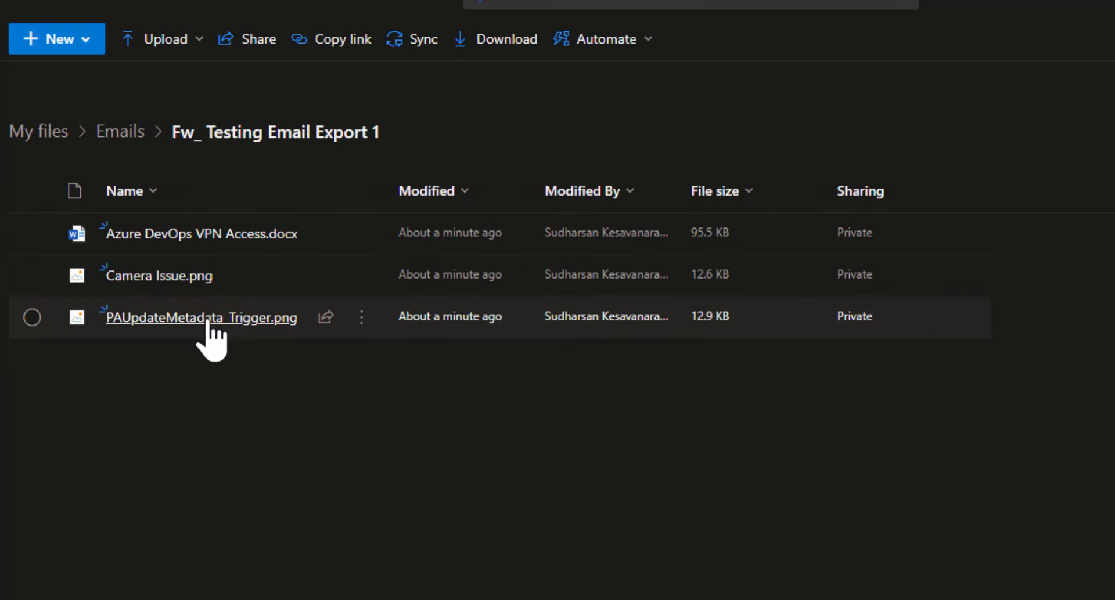
mouse_move(223, 237)
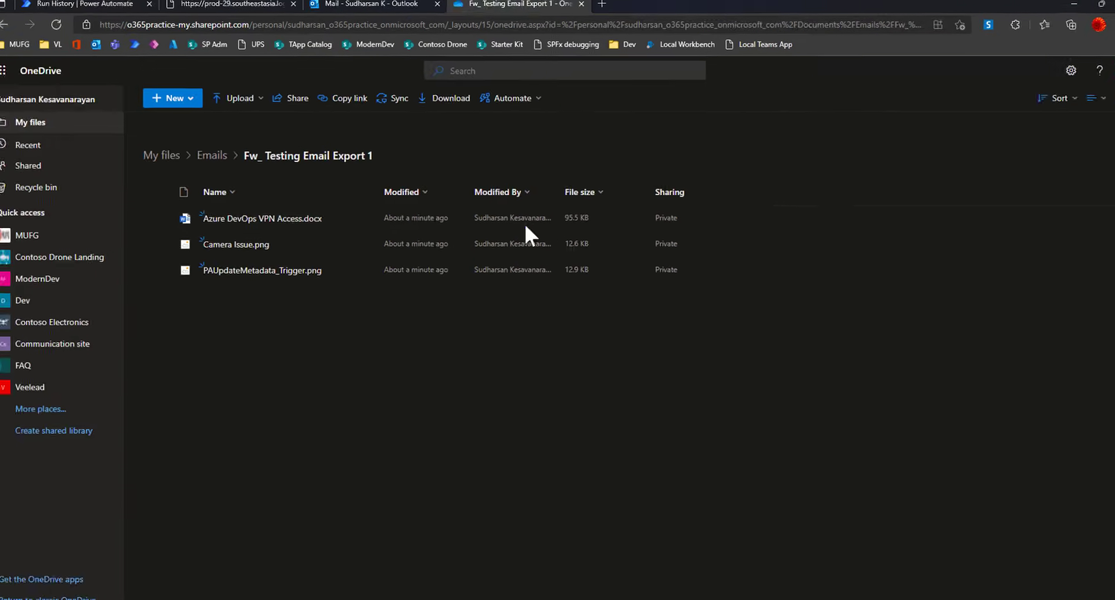
click(524, 226)
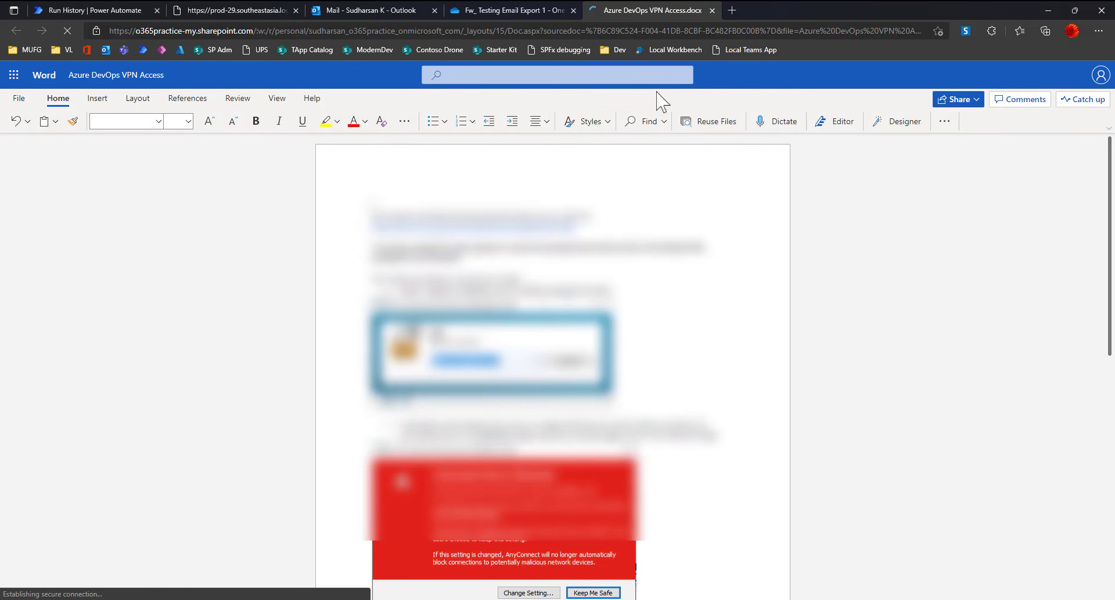
click(711, 11)
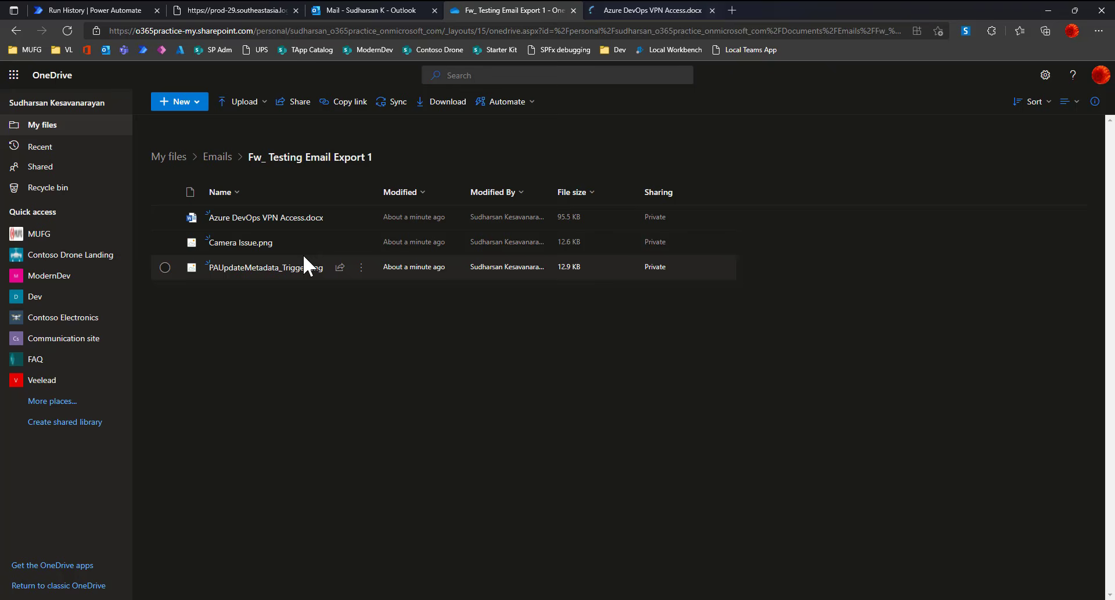